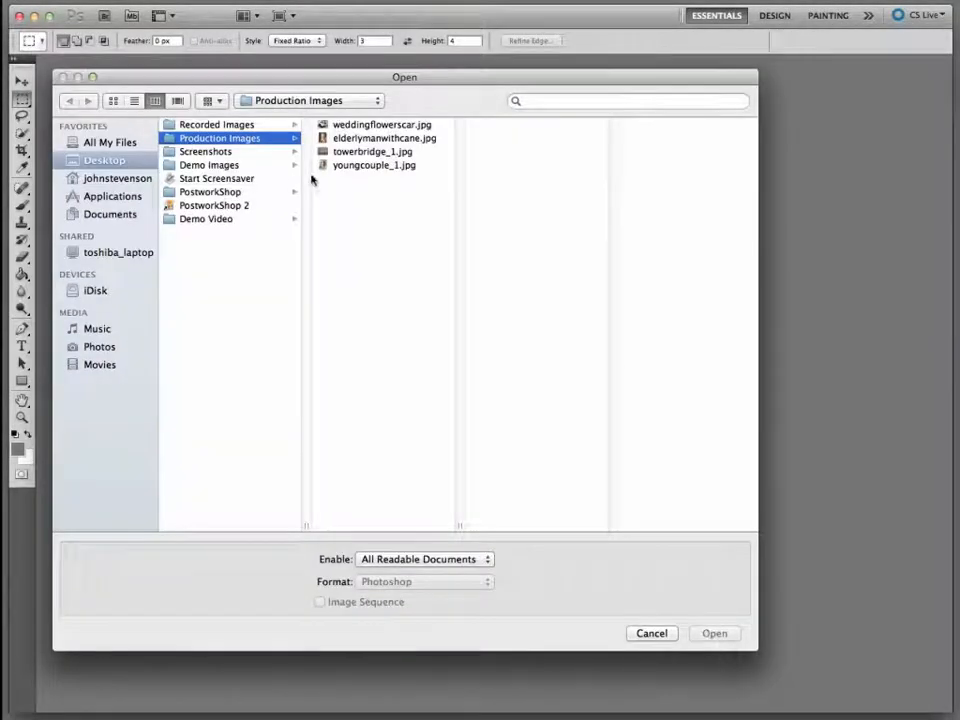
Open youngcouple_1.jpg from Production Images and select its image object in the plug-in
{"action": "left_click", "coordinate": [365, 166]}
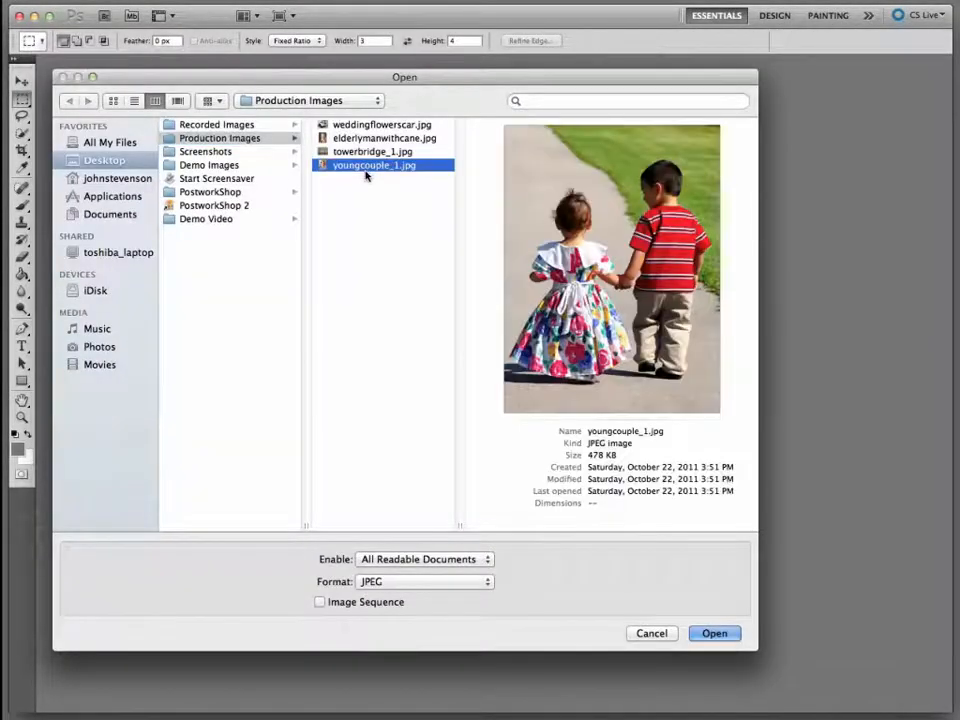
{"action": "left_click", "coordinate": [715, 634]}
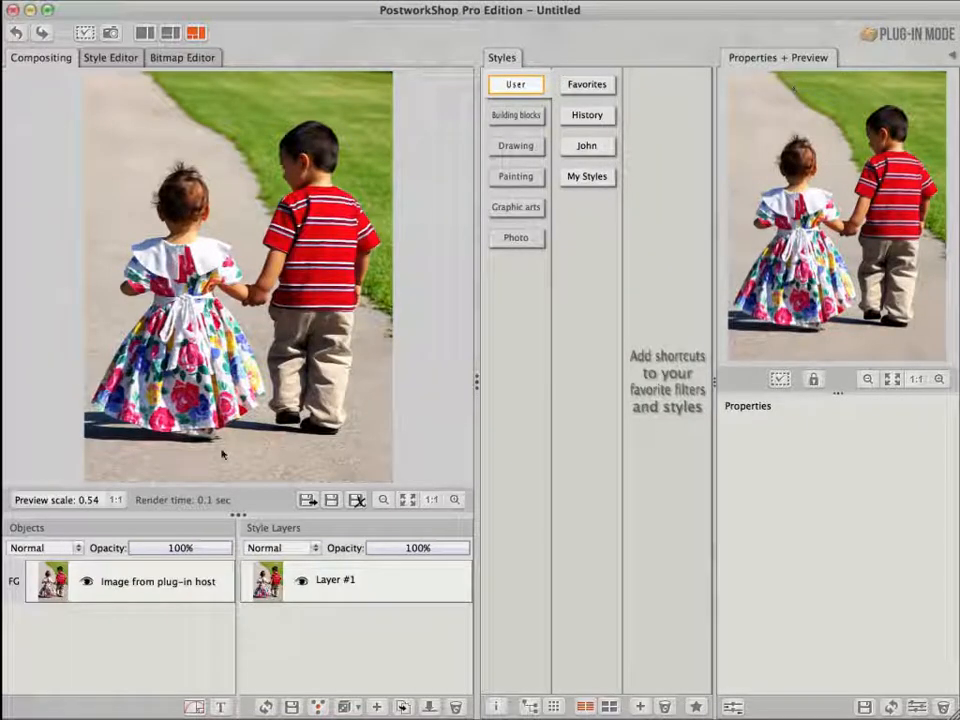
{"action": "left_click", "coordinate": [168, 580]}
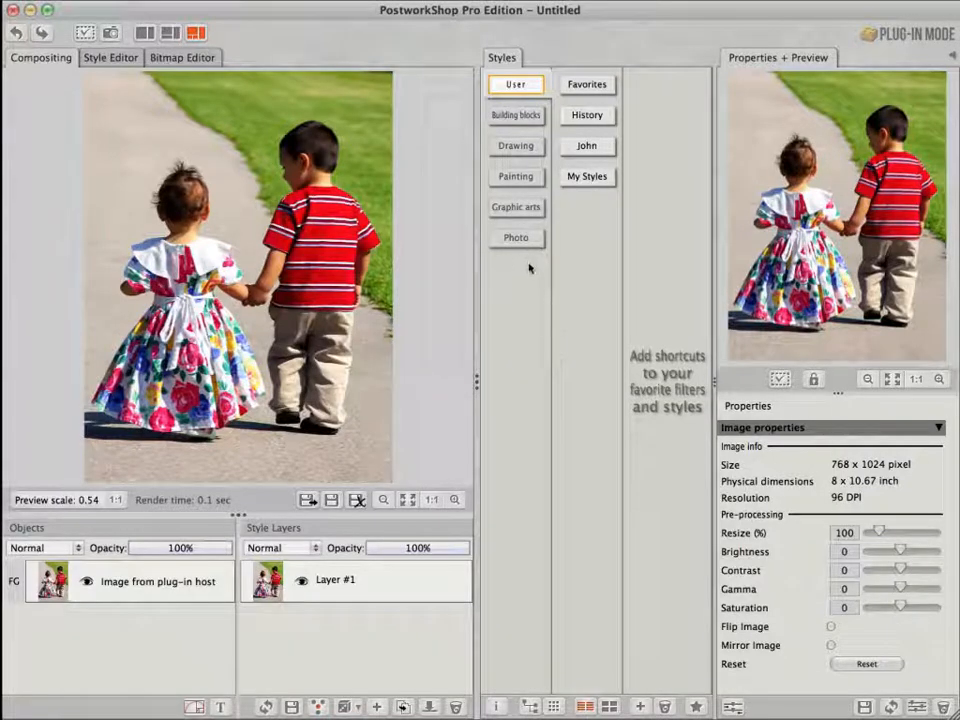
Apply the Watercolor 6 style from Painting Techniques to the image's style layer
{"action": "left_click", "coordinate": [528, 182]}
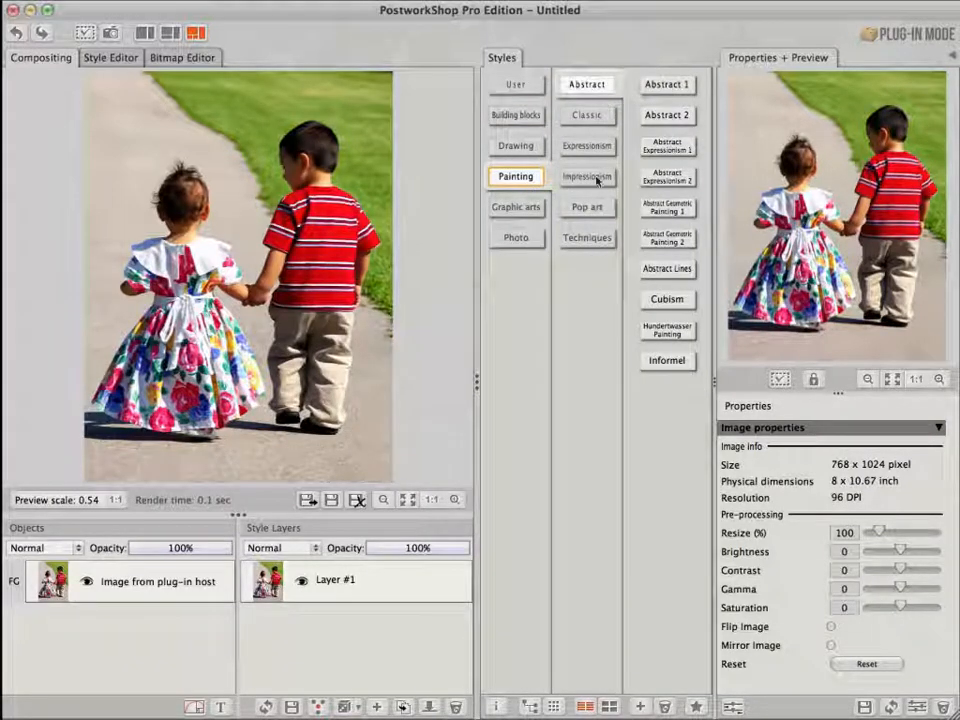
{"action": "left_click", "coordinate": [586, 242]}
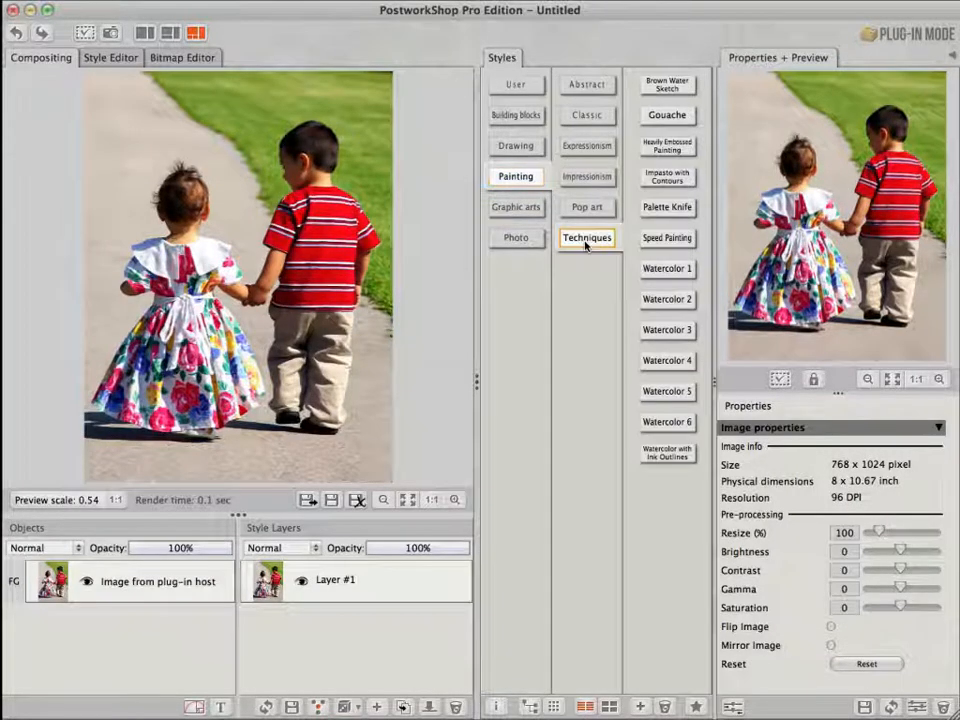
{"action": "left_click", "coordinate": [668, 422]}
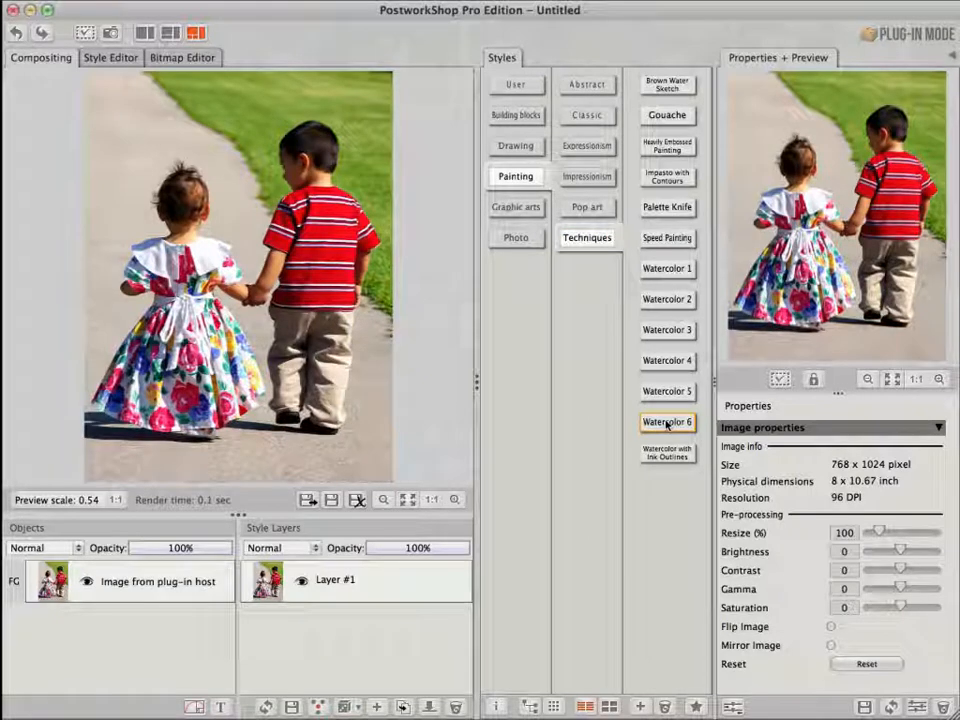
{"action": "left_click", "coordinate": [610, 707]}
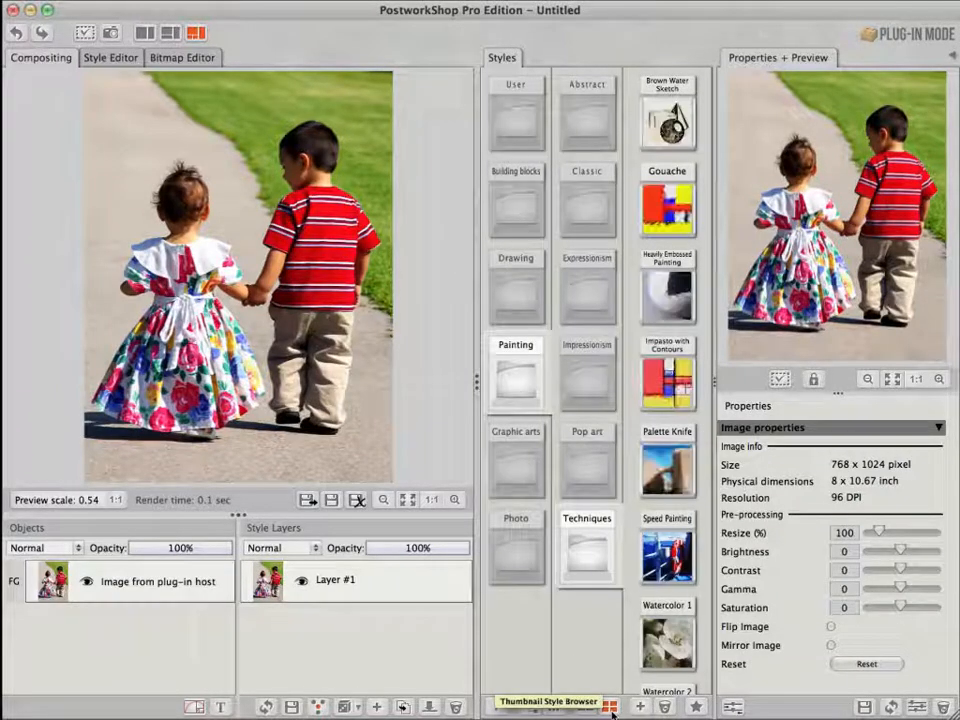
{"action": "scroll", "coordinate": [666, 655], "scroll_direction": "down", "scroll_amount": 8}
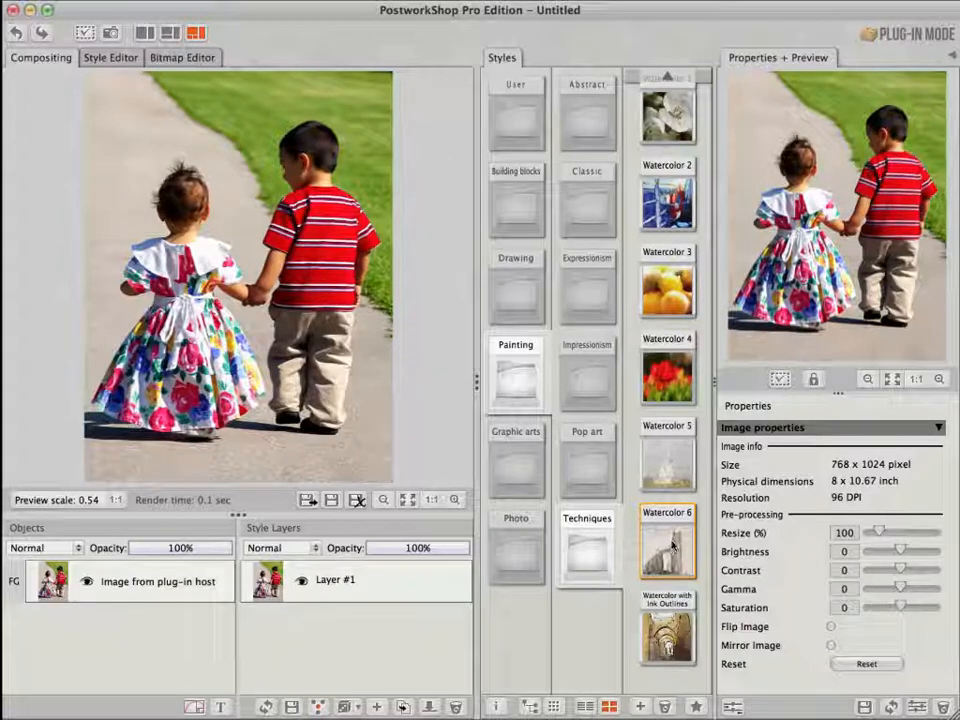
{"action": "left_click_drag", "start_coordinate": [673, 545], "coordinate": [358, 584]}
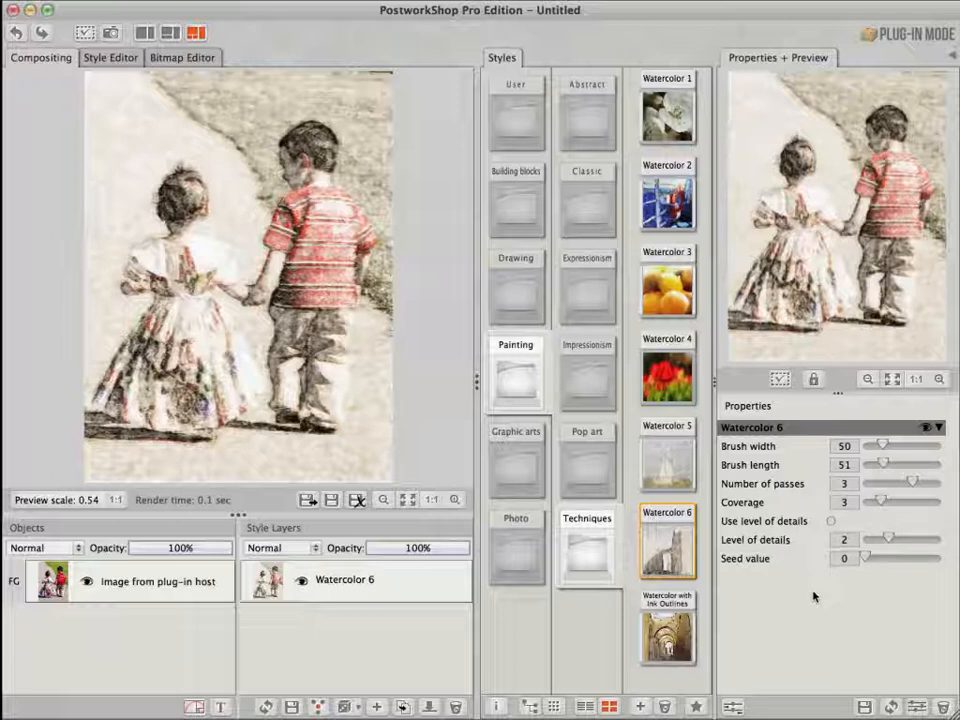
Add the Impressionism style Light as a Feather as a new layer above Watercolor 6 and undo it
{"action": "left_click", "coordinate": [583, 383]}
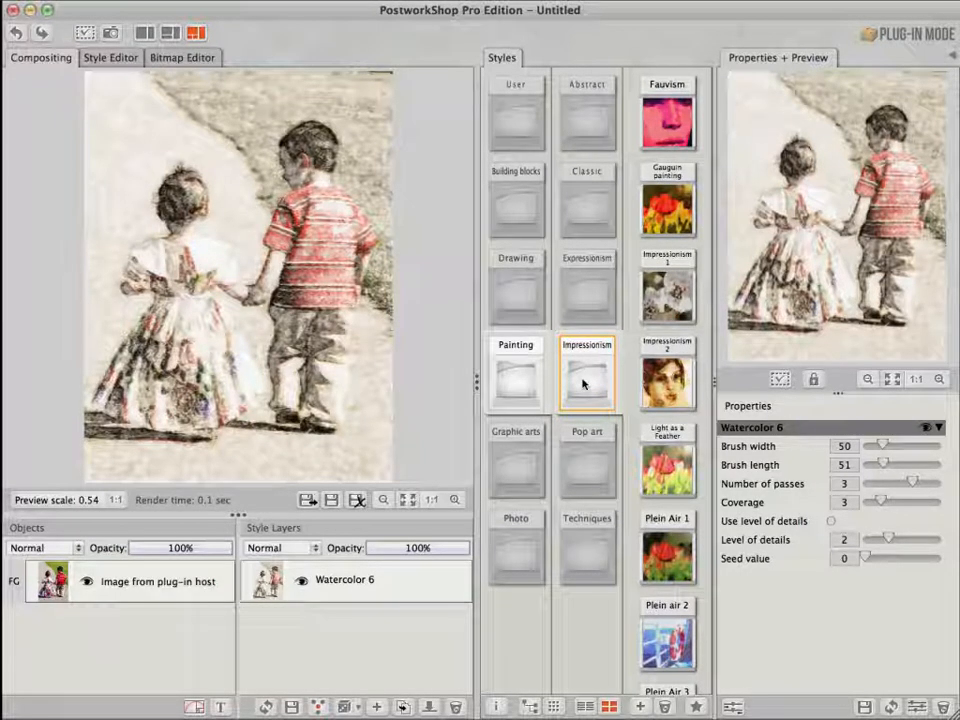
{"action": "left_click", "coordinate": [680, 478]}
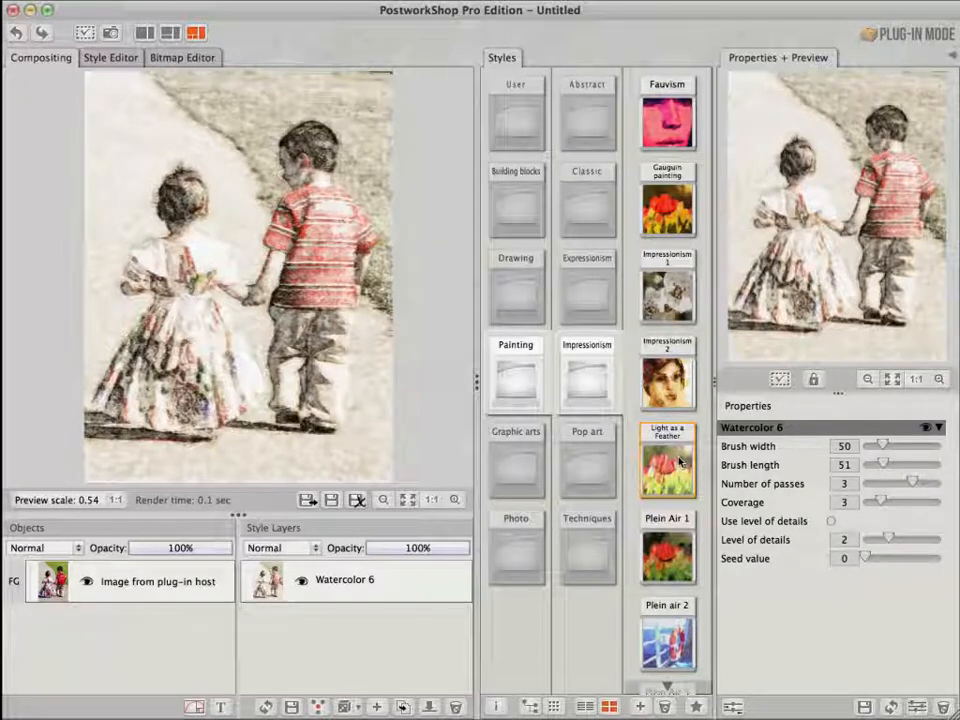
{"action": "left_click_drag", "start_coordinate": [680, 460], "coordinate": [350, 566]}
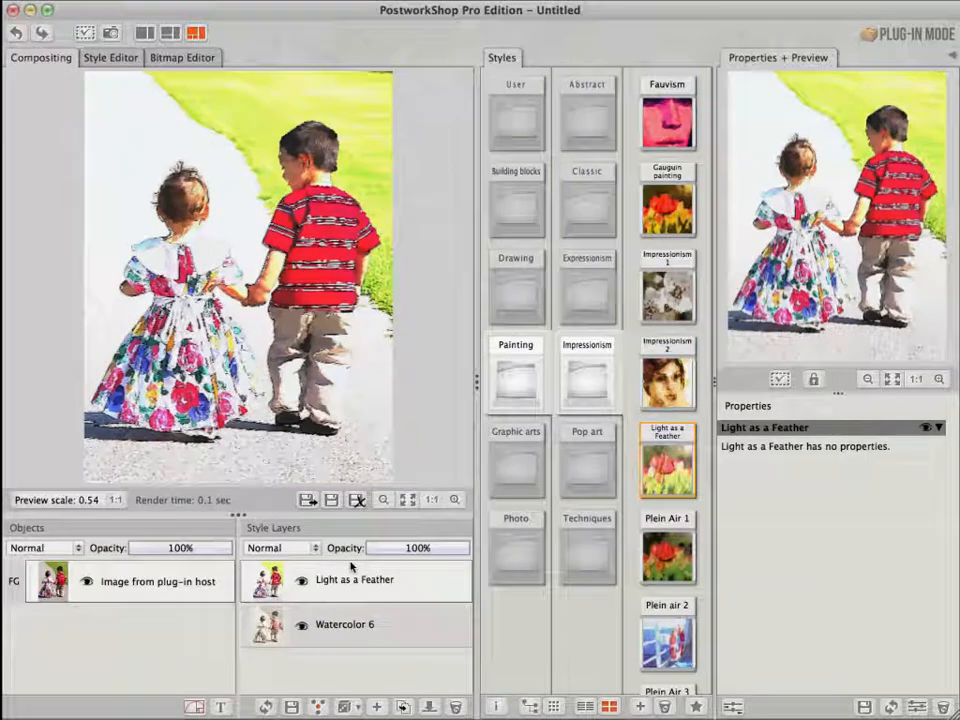
{"action": "left_click", "coordinate": [15, 34]}
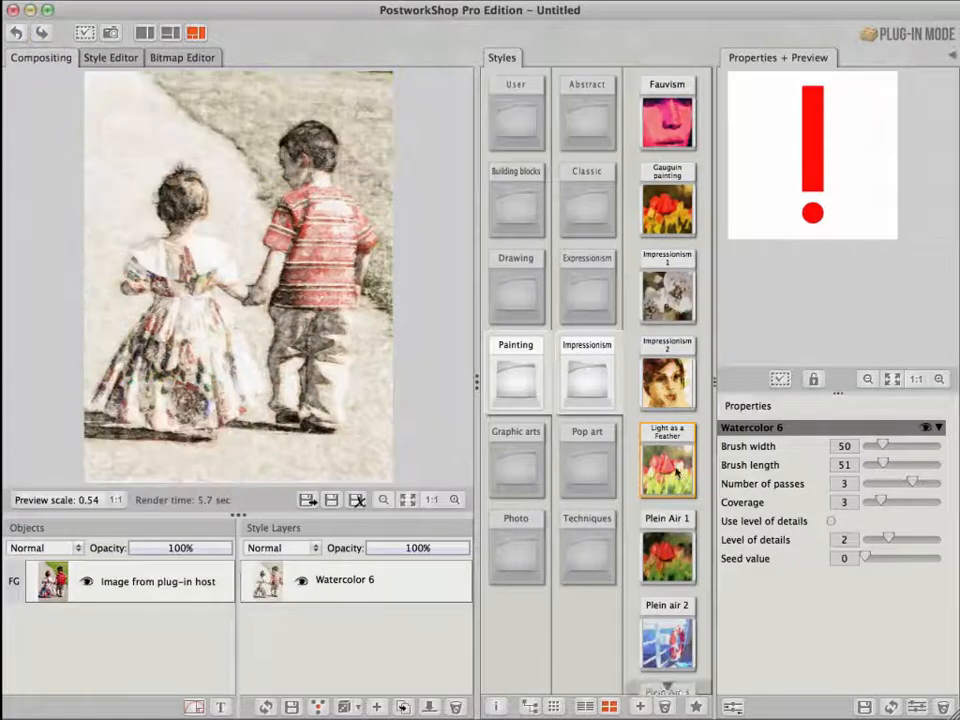
Insert Light as a Feather below Watercolor 6, compare by toggling Watercolor 6's visibility, and undo the insertion
{"action": "left_click_drag", "start_coordinate": [672, 474], "coordinate": [362, 602]}
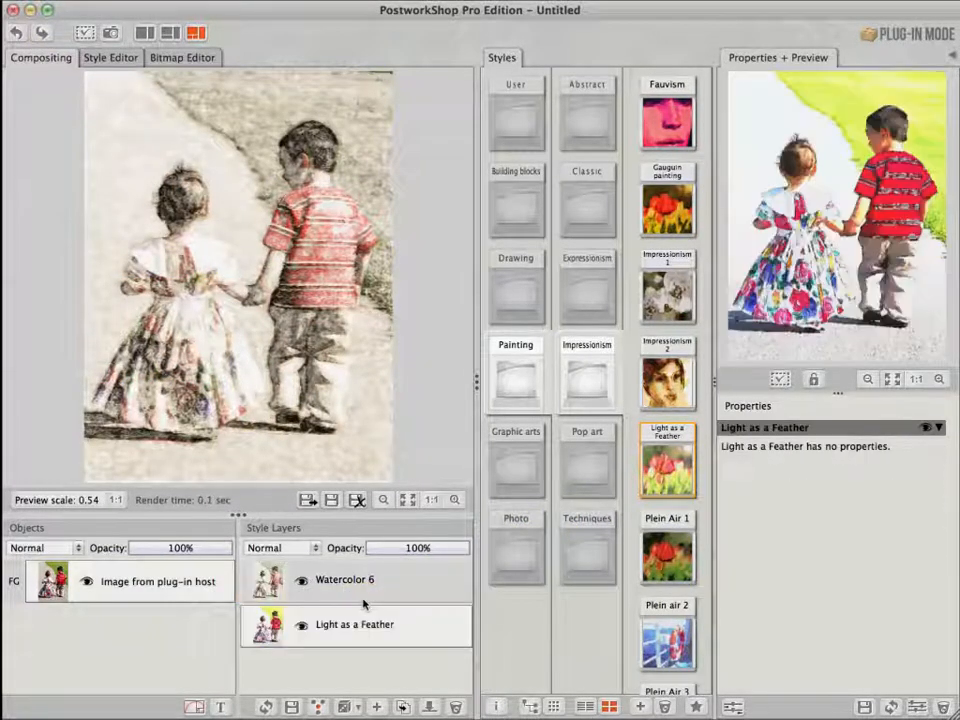
{"action": "left_click", "coordinate": [301, 586]}
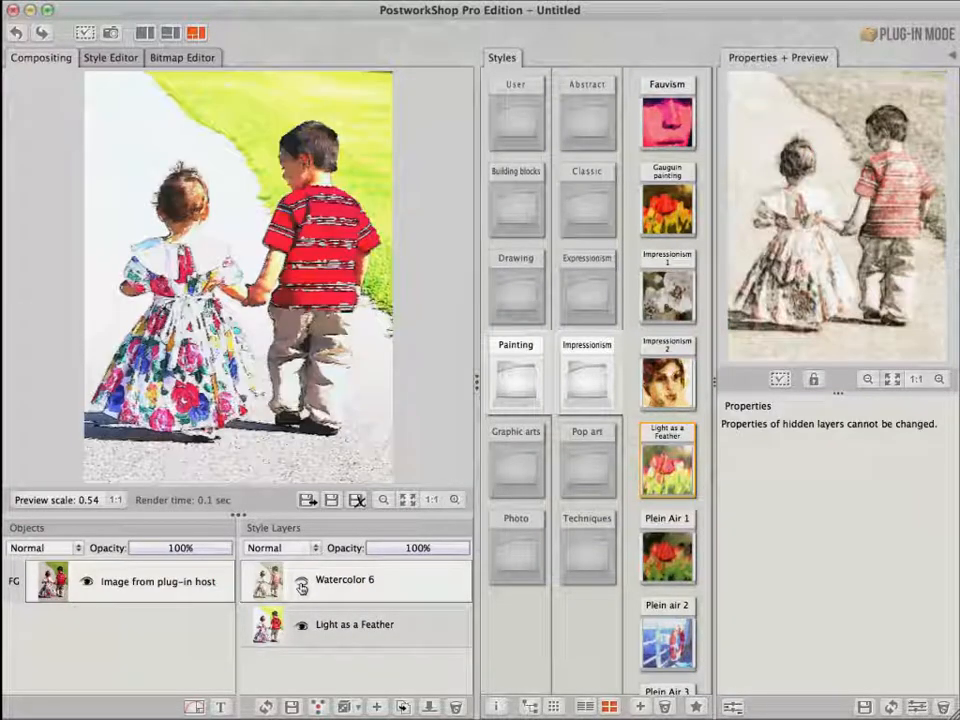
{"action": "left_click", "coordinate": [301, 586]}
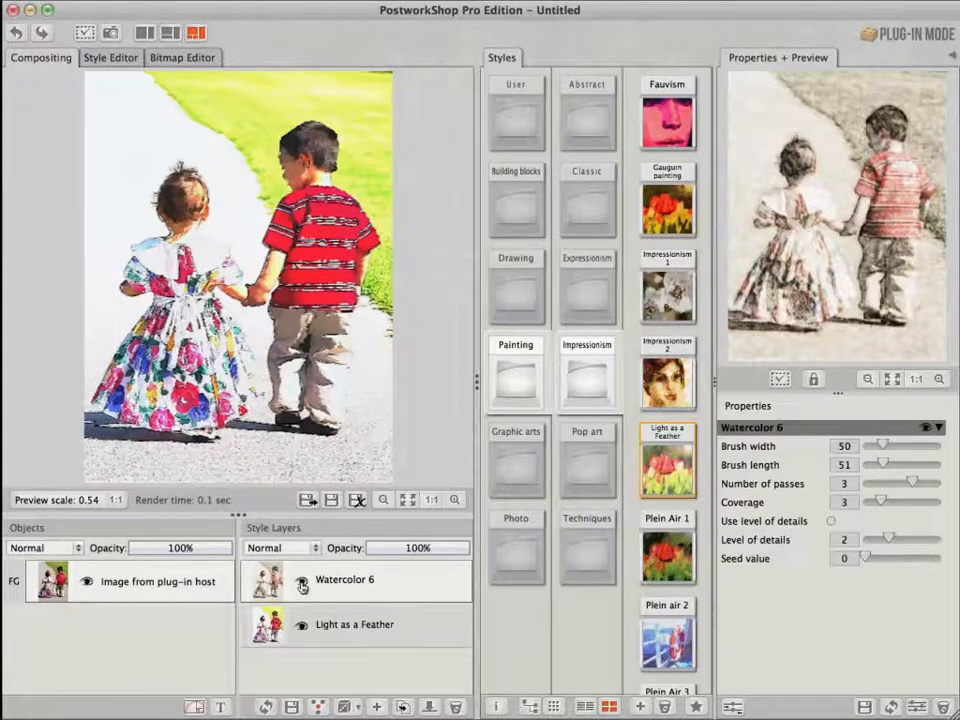
{"action": "left_click", "coordinate": [14, 33]}
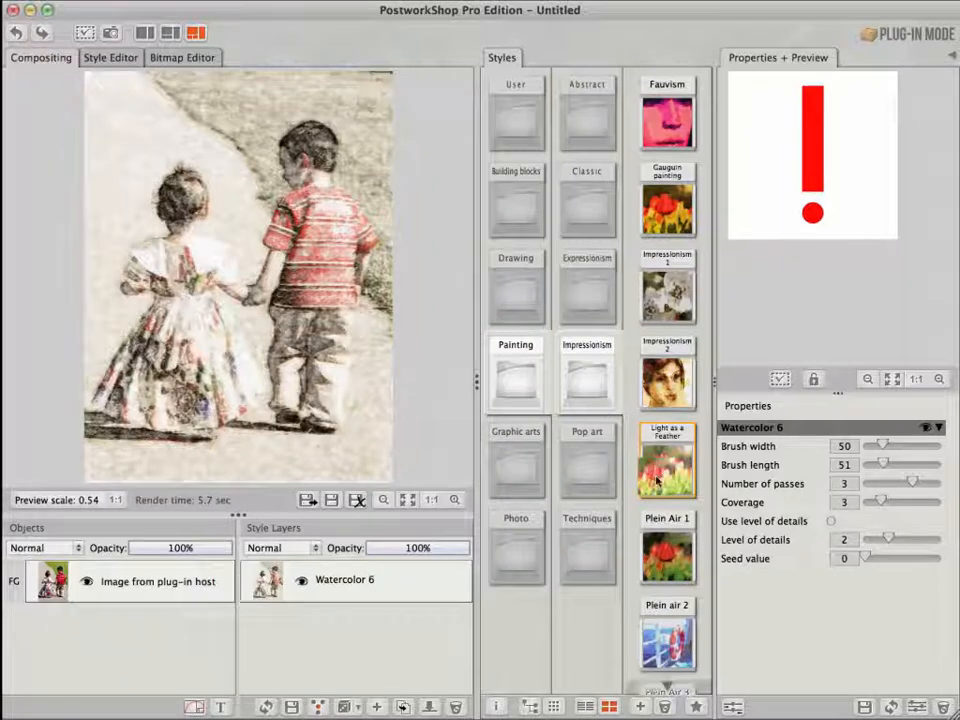
Try combining Light as a Feather with Watercolor 6 into one style layer in both orders, undoing each
{"action": "left_click_drag", "start_coordinate": [656, 481], "coordinate": [276, 583]}
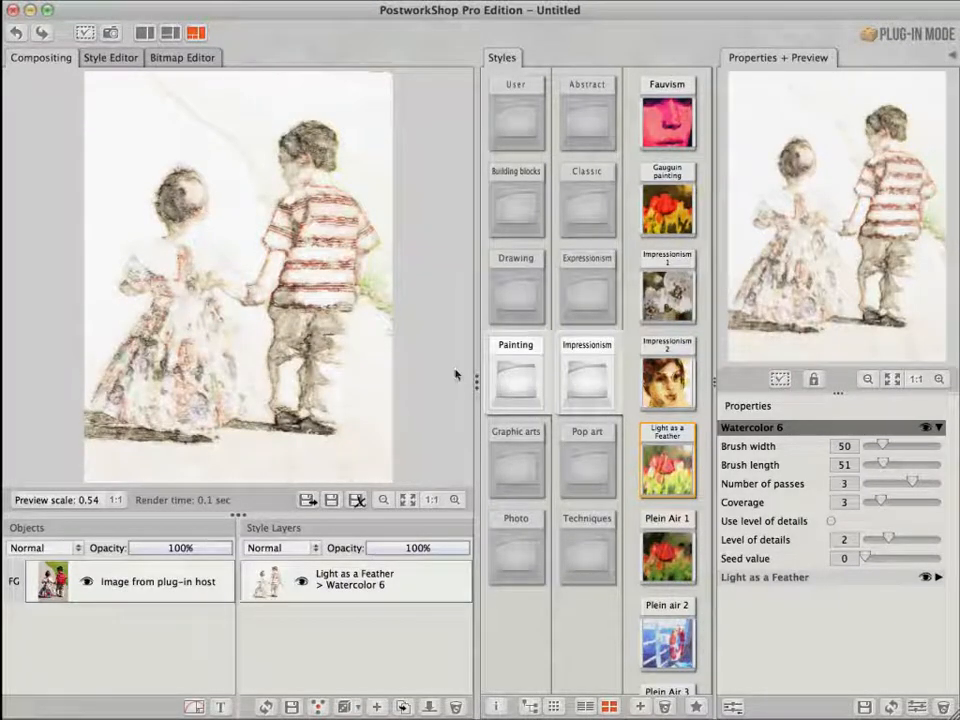
{"action": "left_click", "coordinate": [15, 34]}
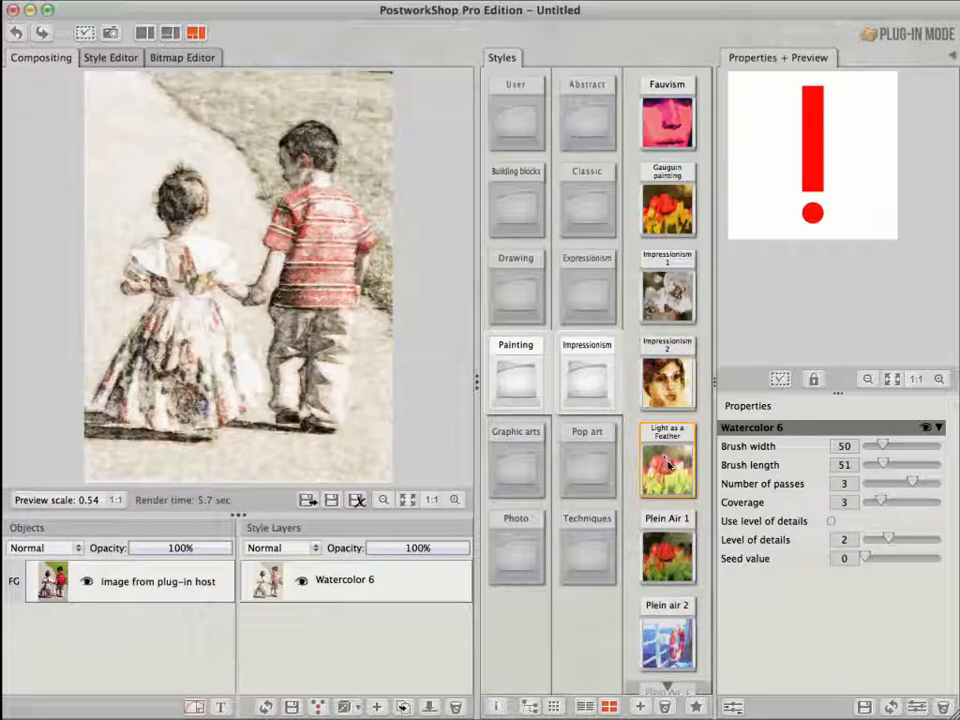
{"action": "left_click_drag", "start_coordinate": [665, 460], "coordinate": [350, 598]}
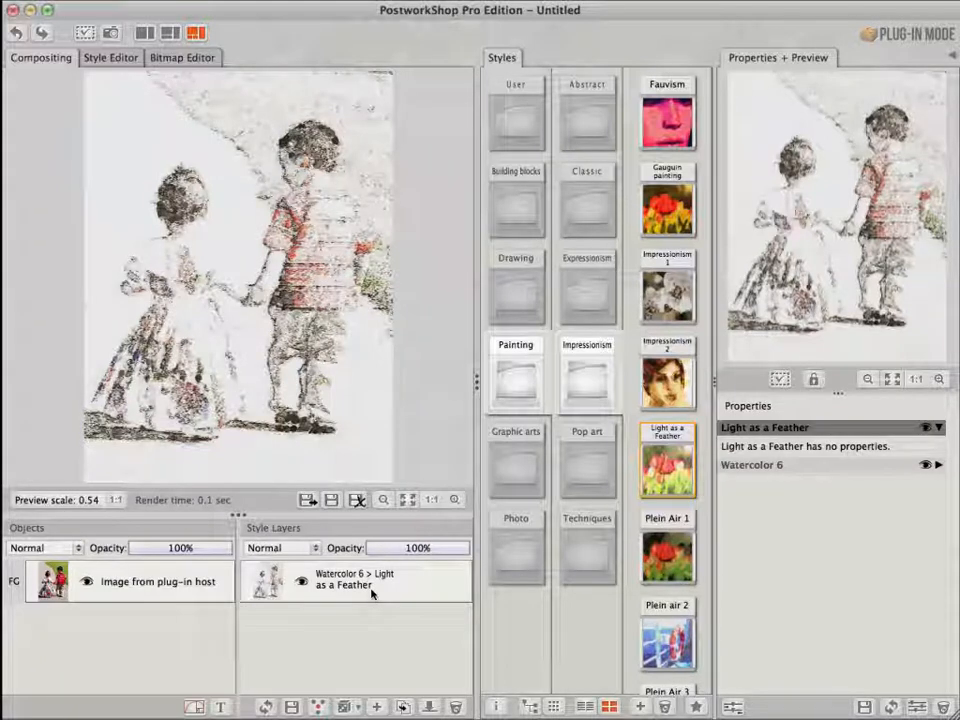
{"action": "left_click", "coordinate": [14, 31]}
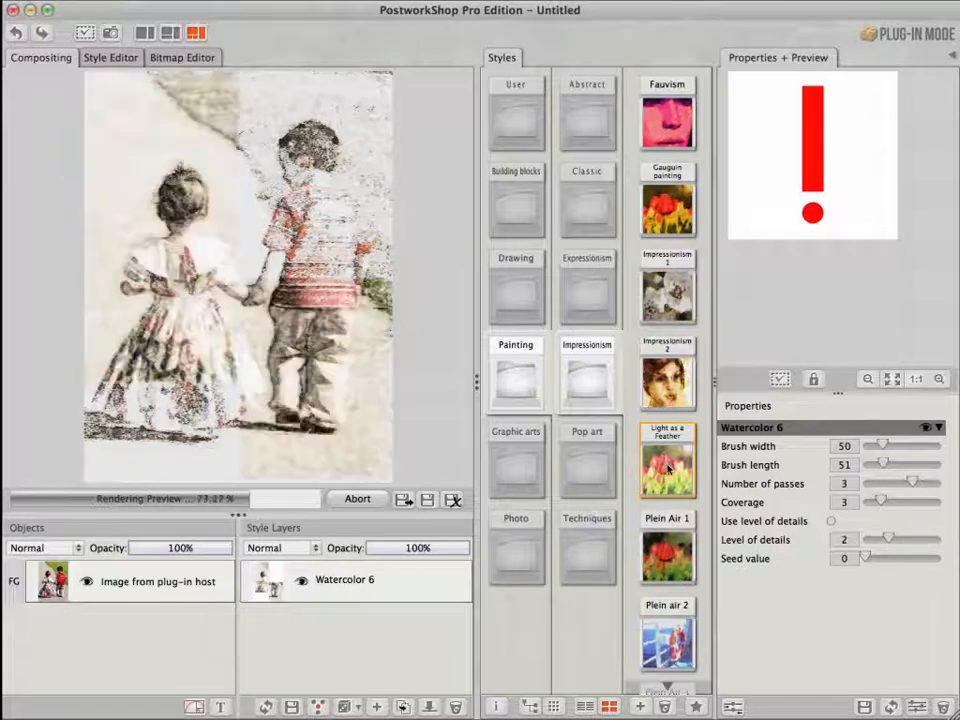
Add Light as a Feather as a layer above Watercolor 6 and set its blend mode to Color
{"action": "left_click_drag", "start_coordinate": [676, 468], "coordinate": [356, 562]}
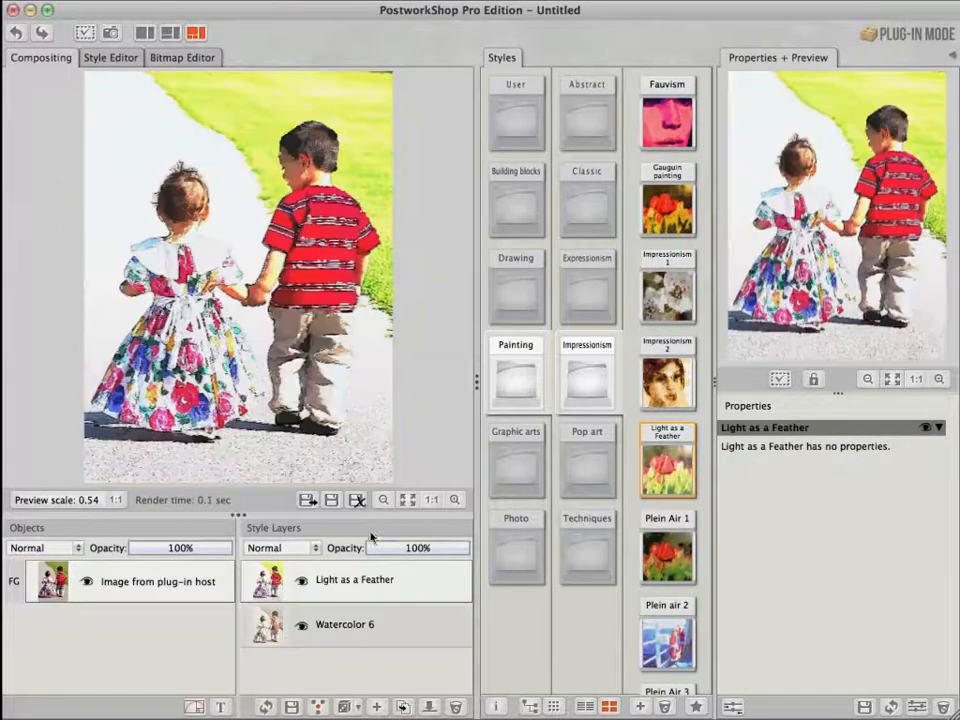
{"action": "left_click", "coordinate": [316, 554]}
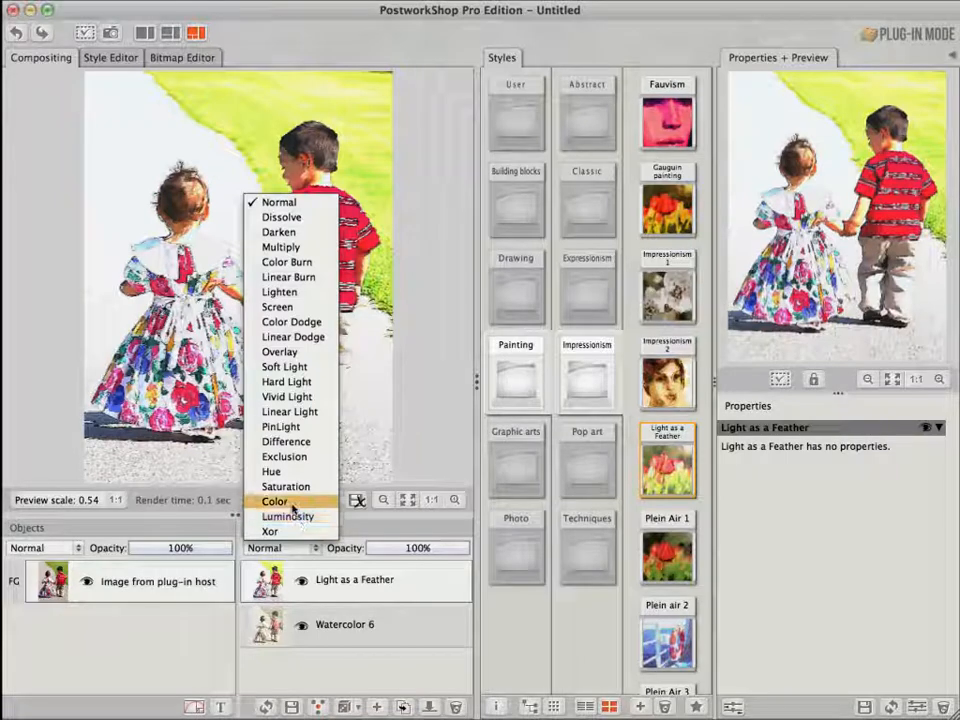
{"action": "left_click", "coordinate": [292, 504]}
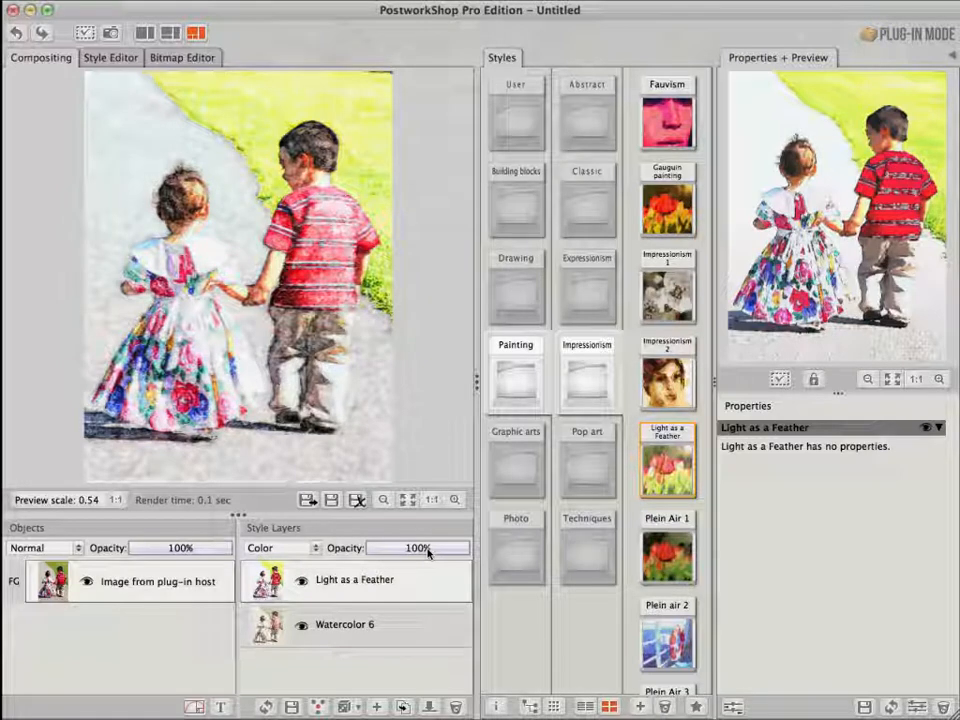
{"action": "left_click", "coordinate": [420, 553]}
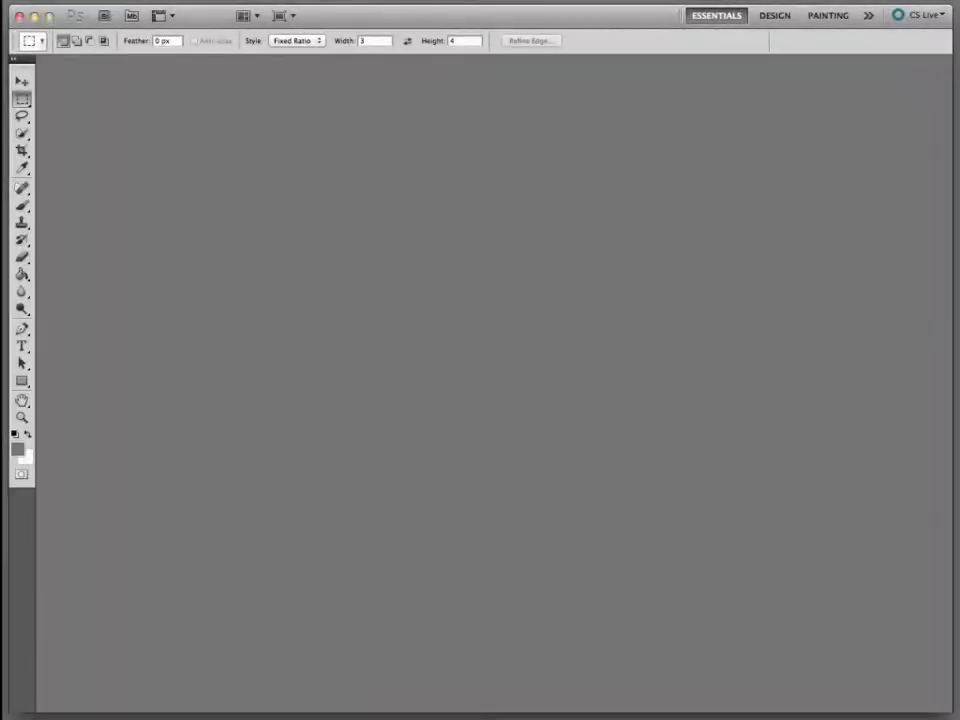
Open towerbridge_1.jpg from Production Images
{"action": "key", "text": "super+o"}
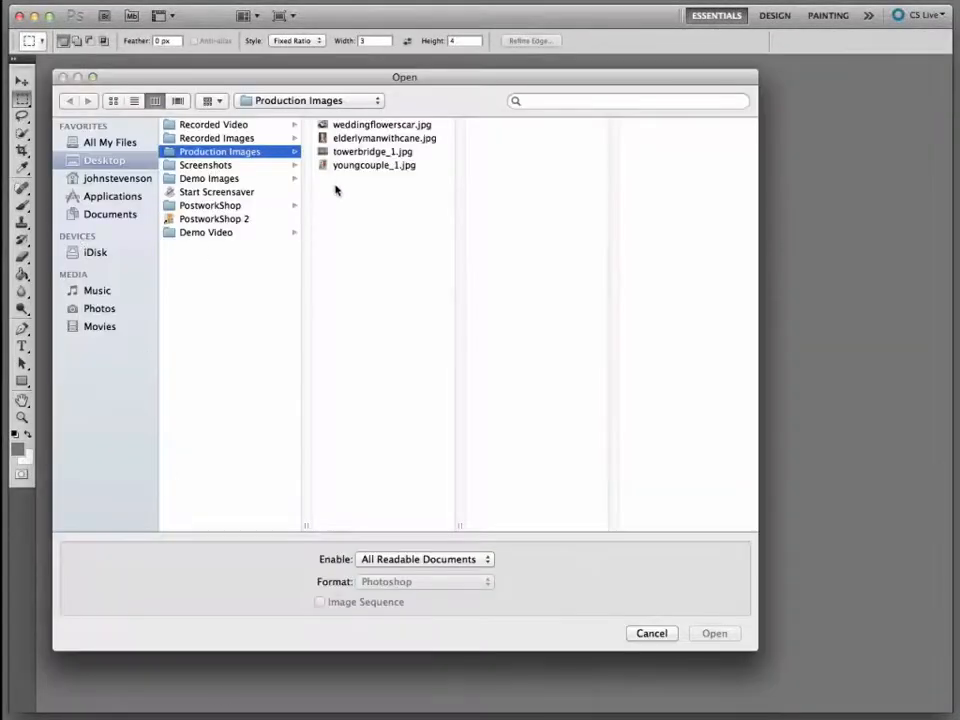
{"action": "left_click", "coordinate": [345, 152]}
{"action": "left_click", "coordinate": [715, 634]}
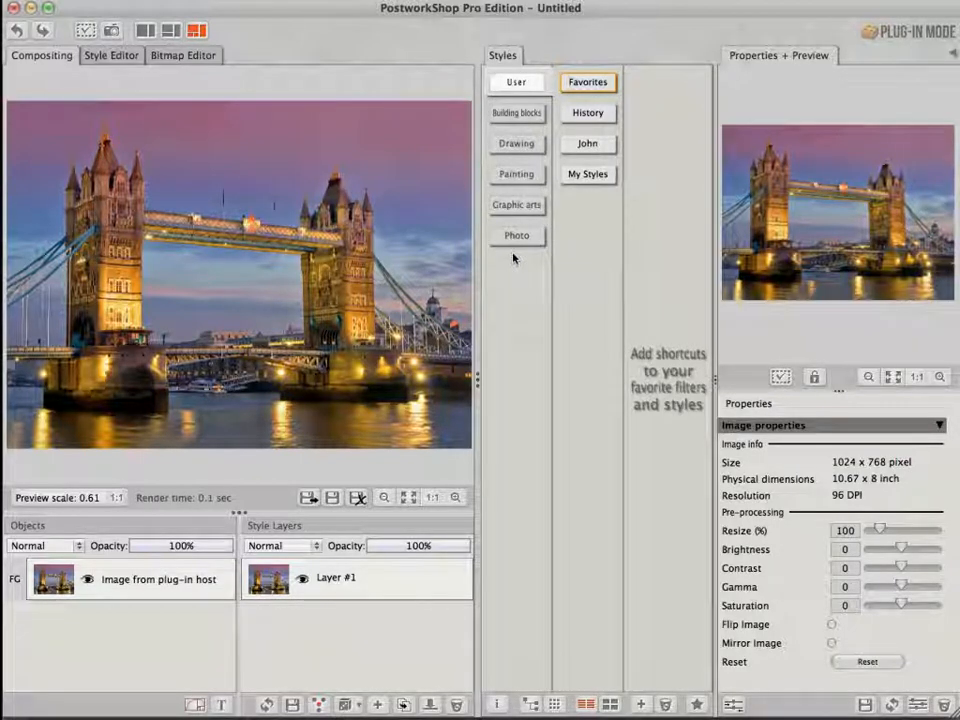
Apply the Painting on pencil style from Graphic arts Illustrations to the bridge image
{"action": "left_click", "coordinate": [512, 113]}
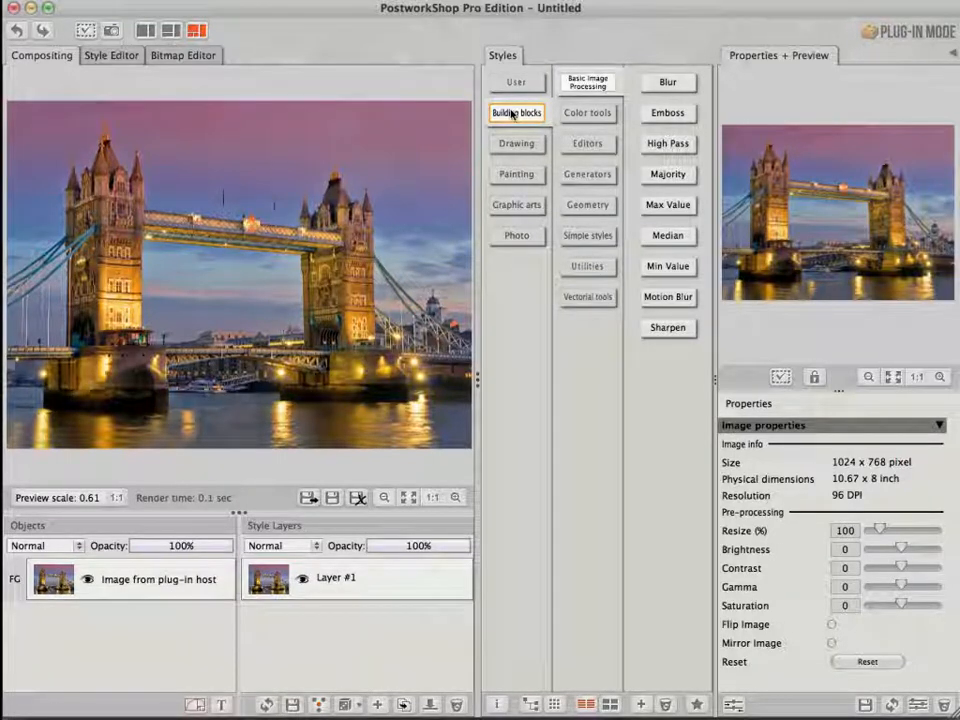
{"action": "left_click", "coordinate": [521, 206]}
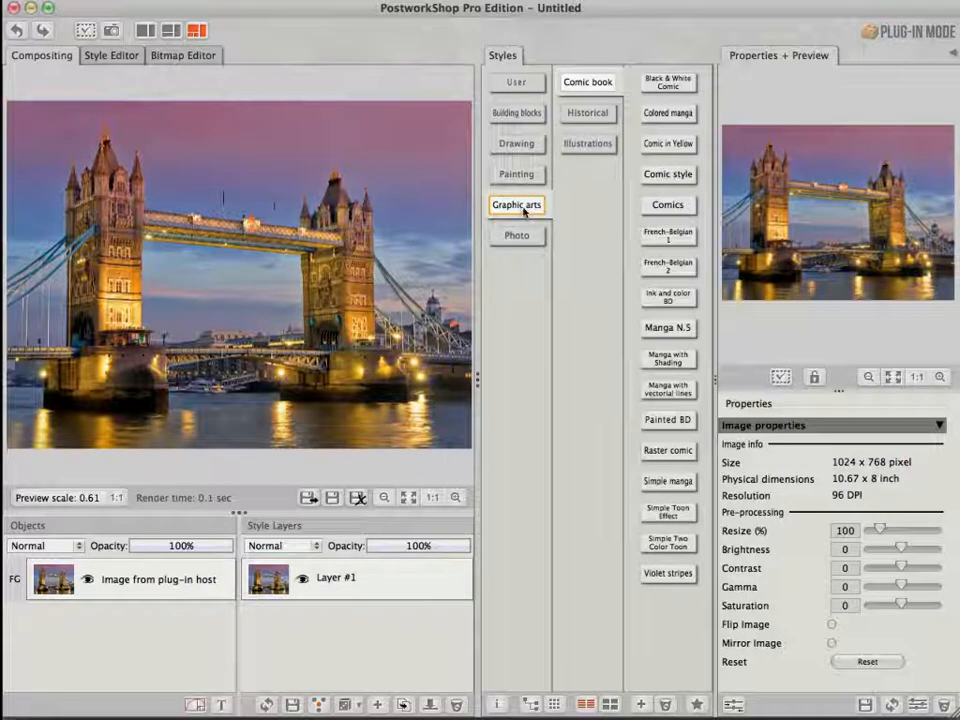
{"action": "left_click", "coordinate": [587, 146]}
{"action": "scroll", "coordinate": [666, 688], "scroll_direction": "down", "scroll_amount": 10}
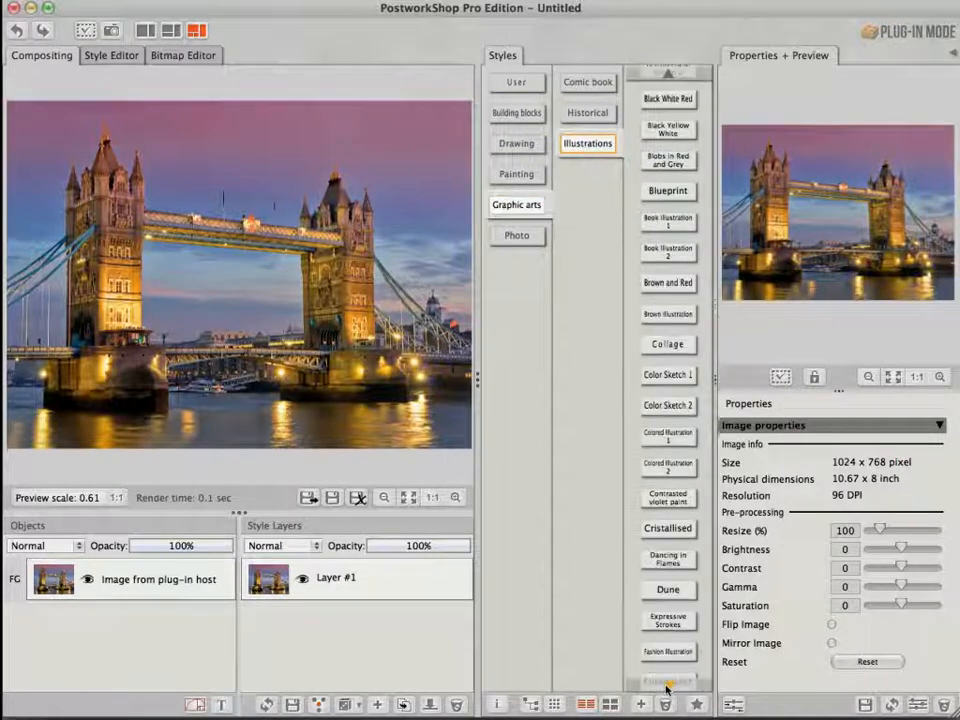
{"action": "scroll", "coordinate": [666, 688], "scroll_direction": "down", "scroll_amount": 15}
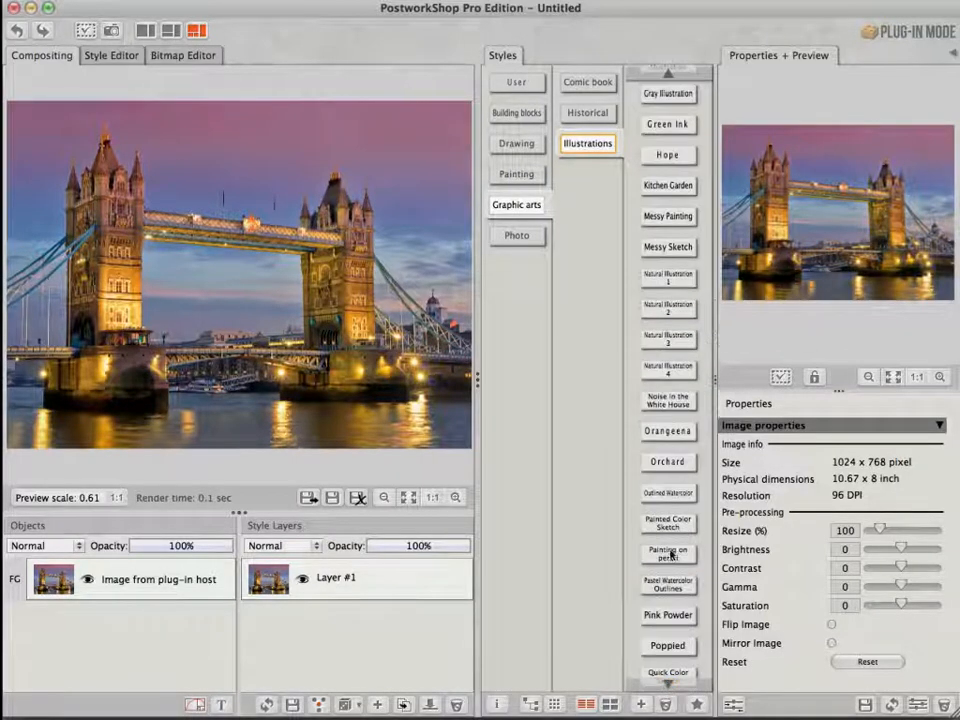
{"action": "mouse_move", "coordinate": [668, 551]}
{"action": "left_mouse_down"}
{"action": "mouse_move", "coordinate": [345, 578]}
{"action": "mouse_move", "coordinate": [353, 580]}
{"action": "left_mouse_up"}
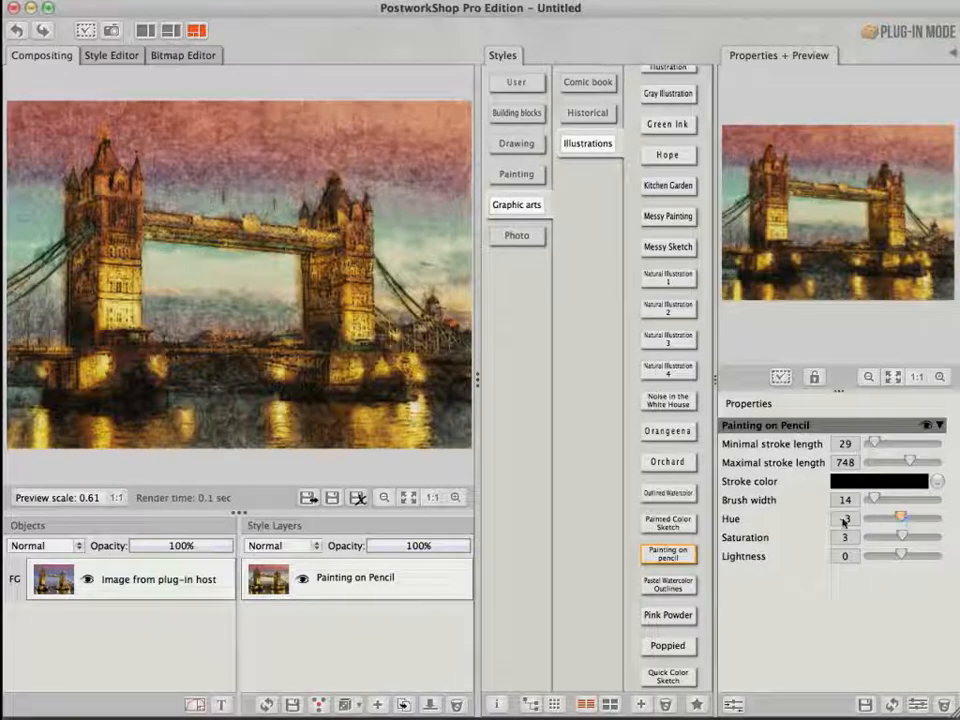
Set the style's Hue and Saturation to 0 and its maximal stroke length to about 152
{"action": "left_click", "coordinate": [844, 520]}
{"action": "type", "text": "0"}
{"action": "key", "text": "Return"}
{"action": "left_click", "coordinate": [844, 537]}
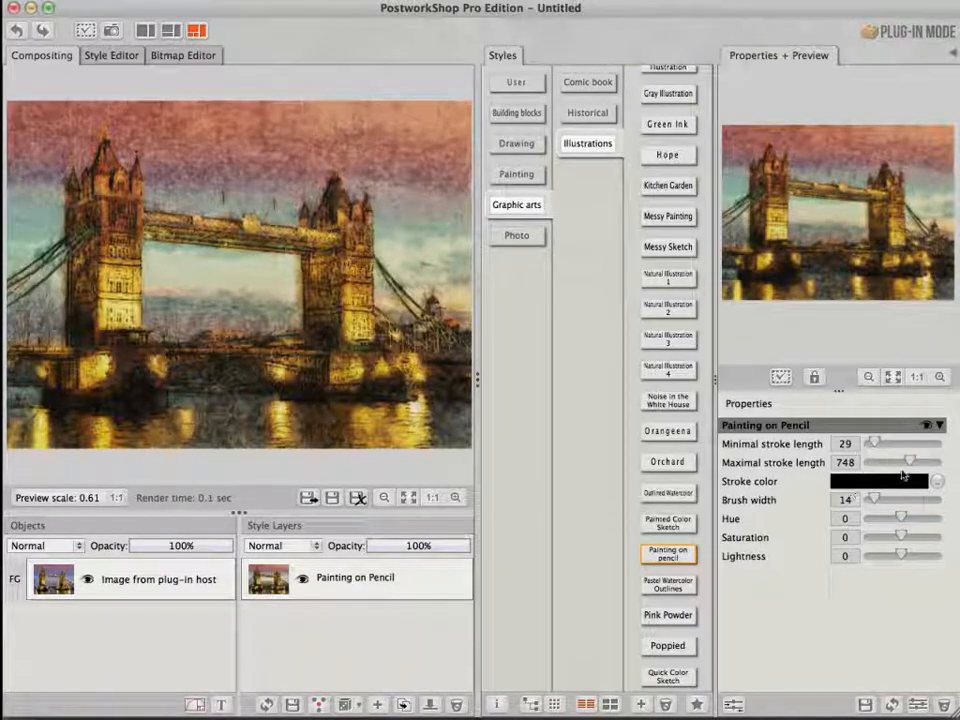
{"action": "left_click_drag", "start_coordinate": [909, 462], "coordinate": [896, 463]}
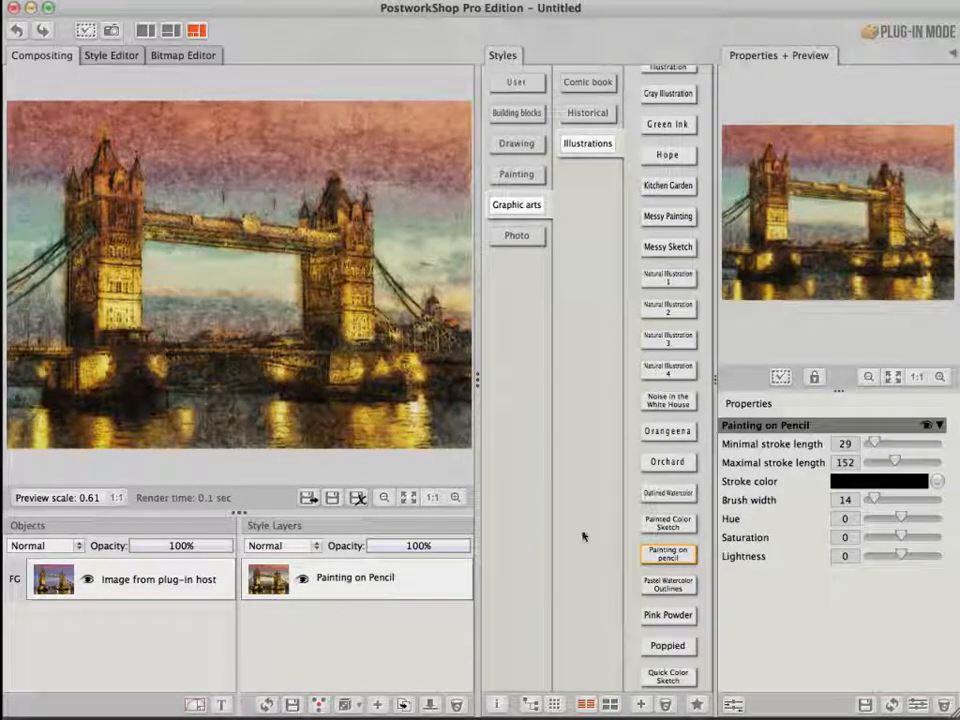
Add the Colored Engraving style from Graphic arts Historical as a layer above Painting on Pencil, toggling its visibility to compare
{"action": "left_click", "coordinate": [587, 112]}
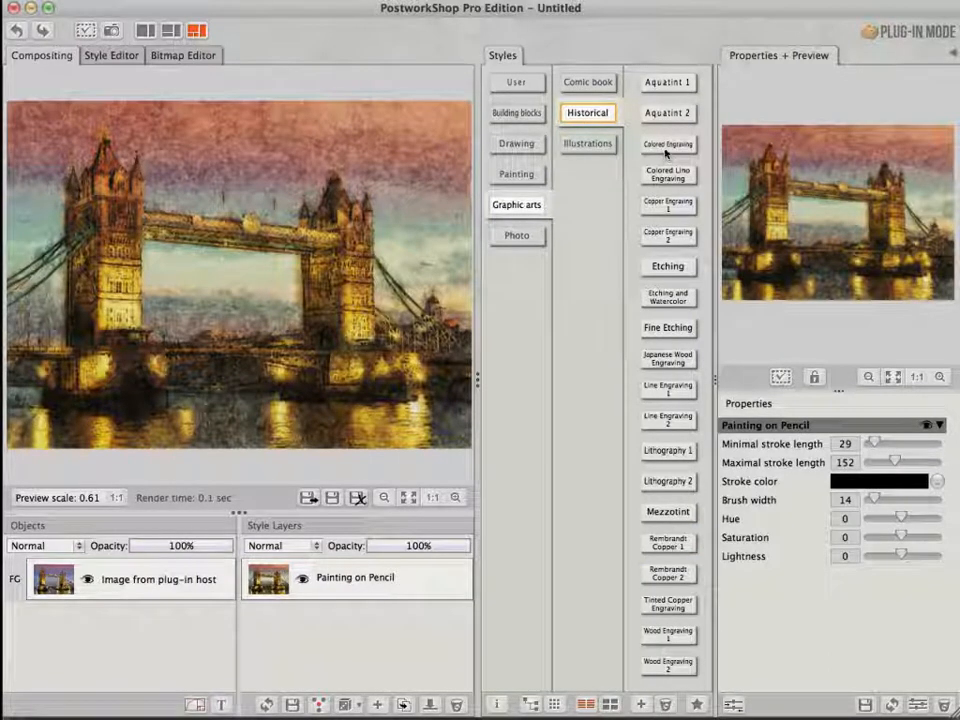
{"action": "left_click_drag", "start_coordinate": [665, 150], "coordinate": [345, 565]}
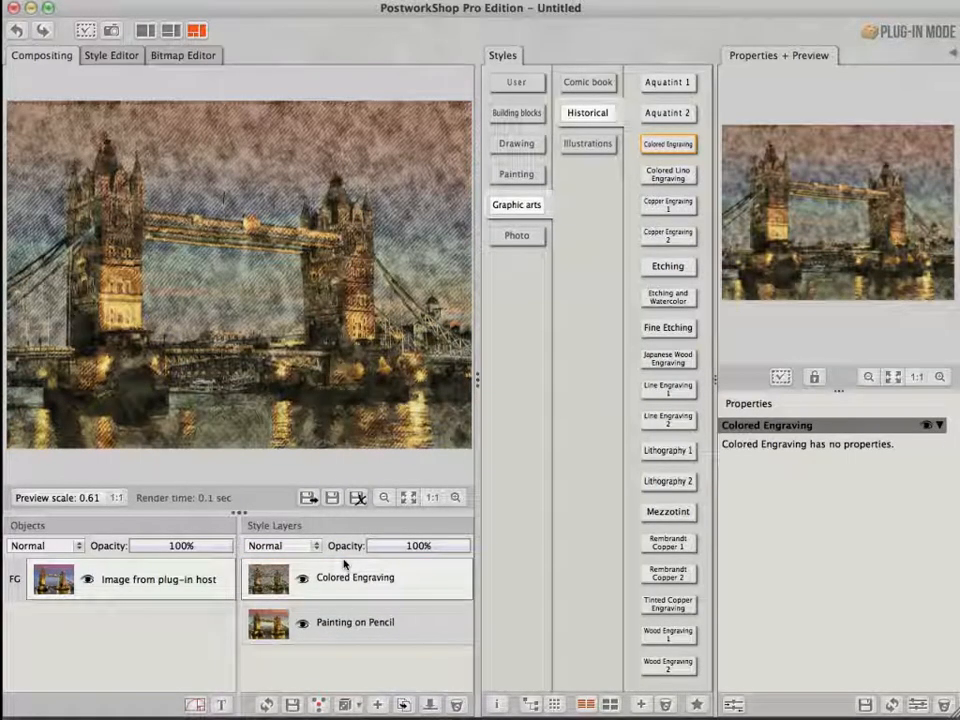
{"action": "left_click", "coordinate": [302, 579]}
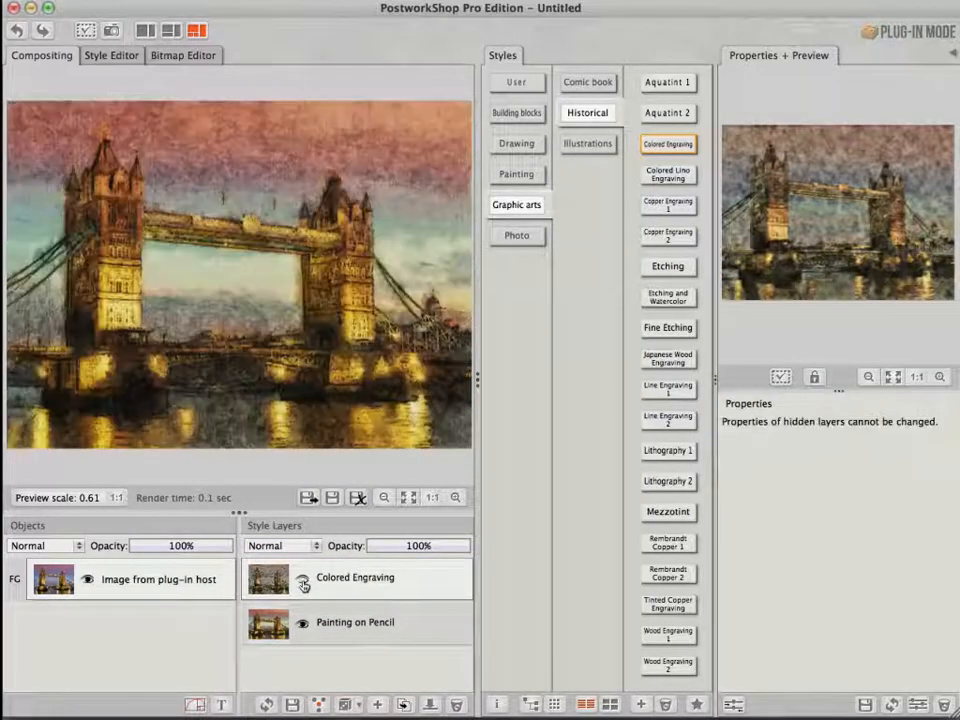
{"action": "left_click", "coordinate": [302, 581]}
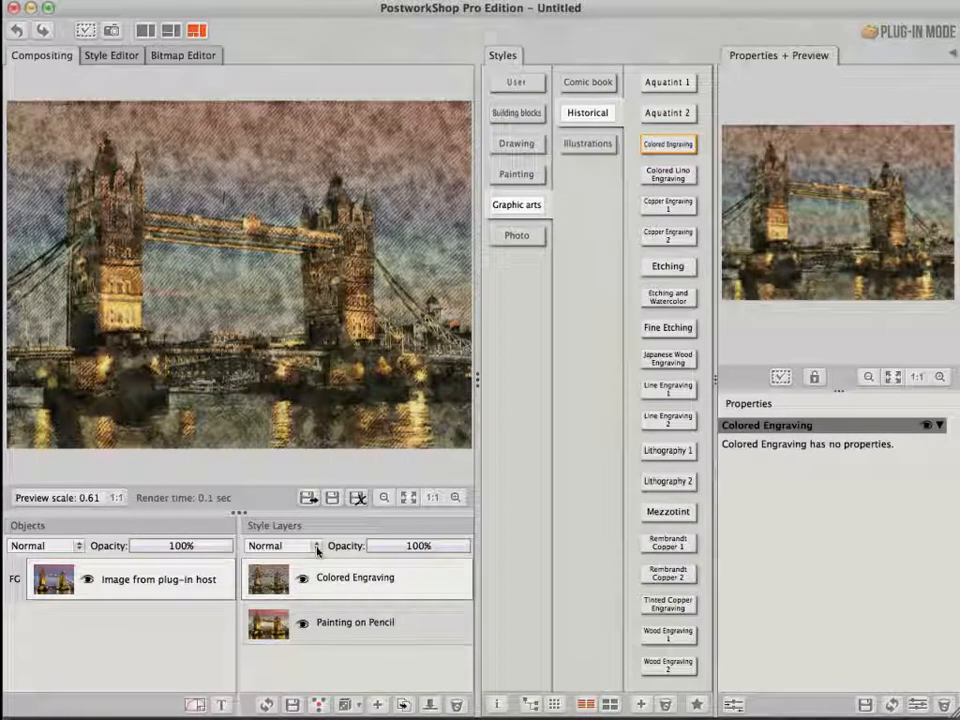
Set the Colored Engraving layer's blend mode to Luminosity and its opacity to 51%
{"action": "left_click", "coordinate": [317, 549]}
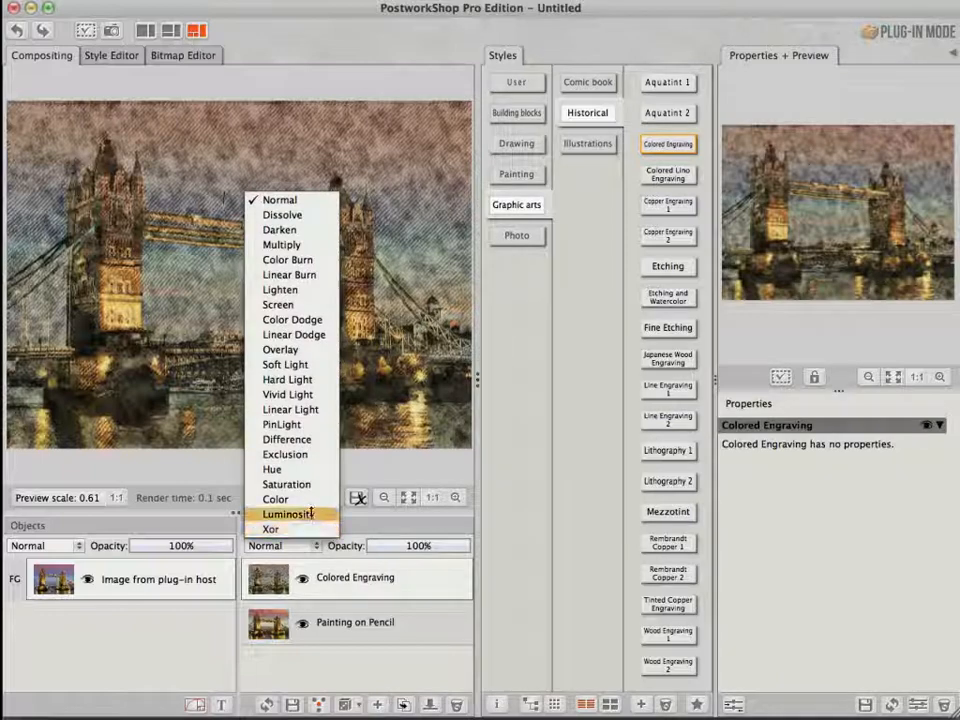
{"action": "left_click", "coordinate": [310, 514]}
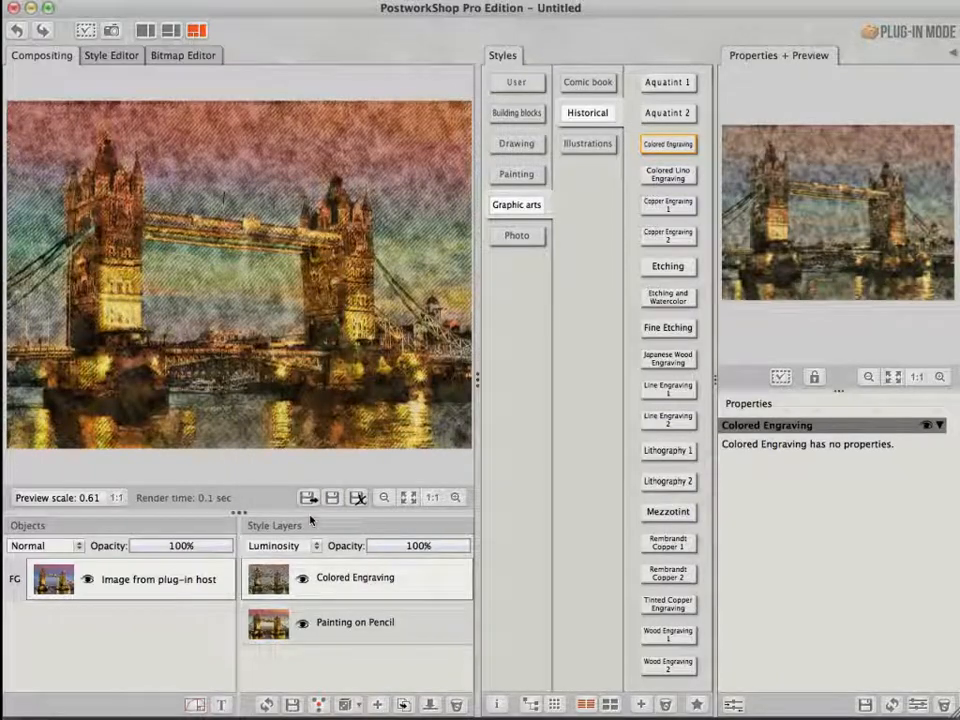
{"action": "left_click", "coordinate": [420, 546]}
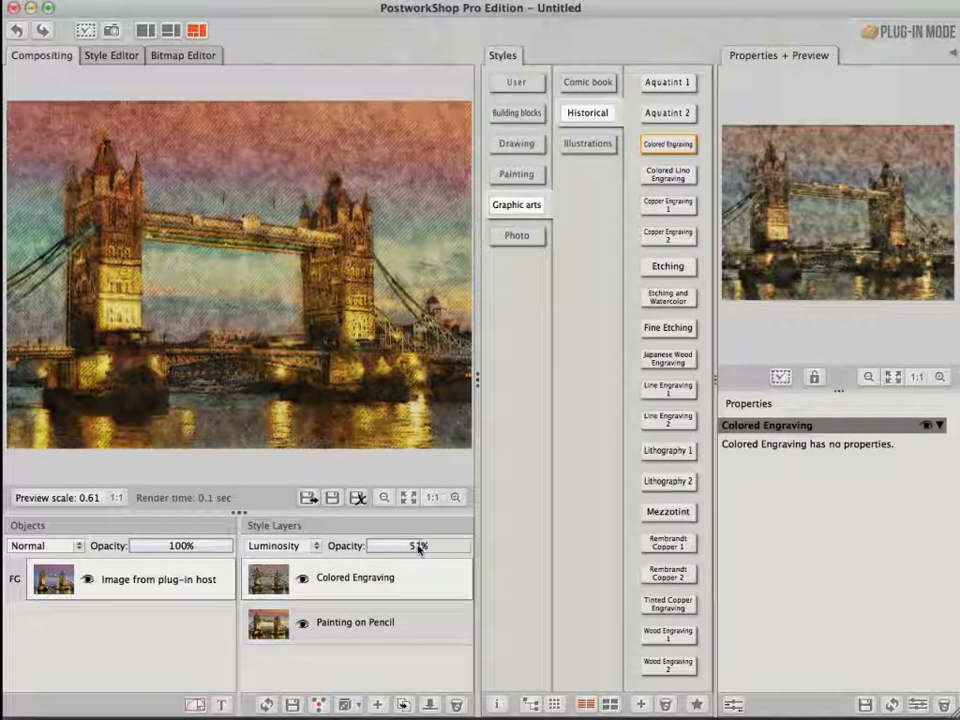
Add Brightness Contrast from the Building blocks Color tools into the Colored Engraving layer, setting brightness -16 and contrast -12
{"action": "left_click", "coordinate": [146, 580]}
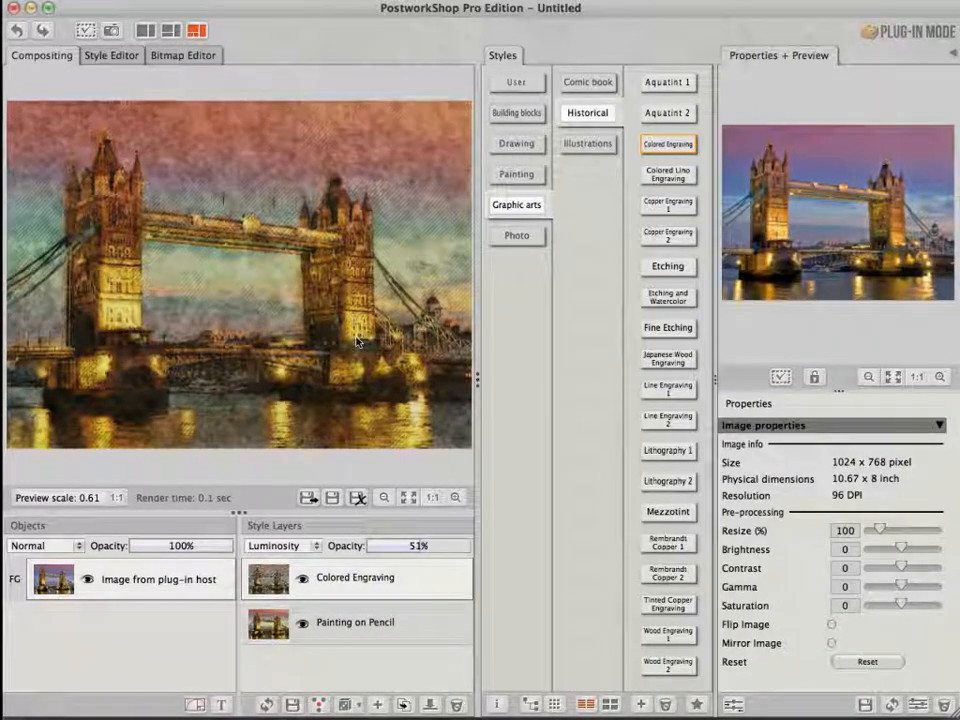
{"action": "left_click", "coordinate": [515, 114]}
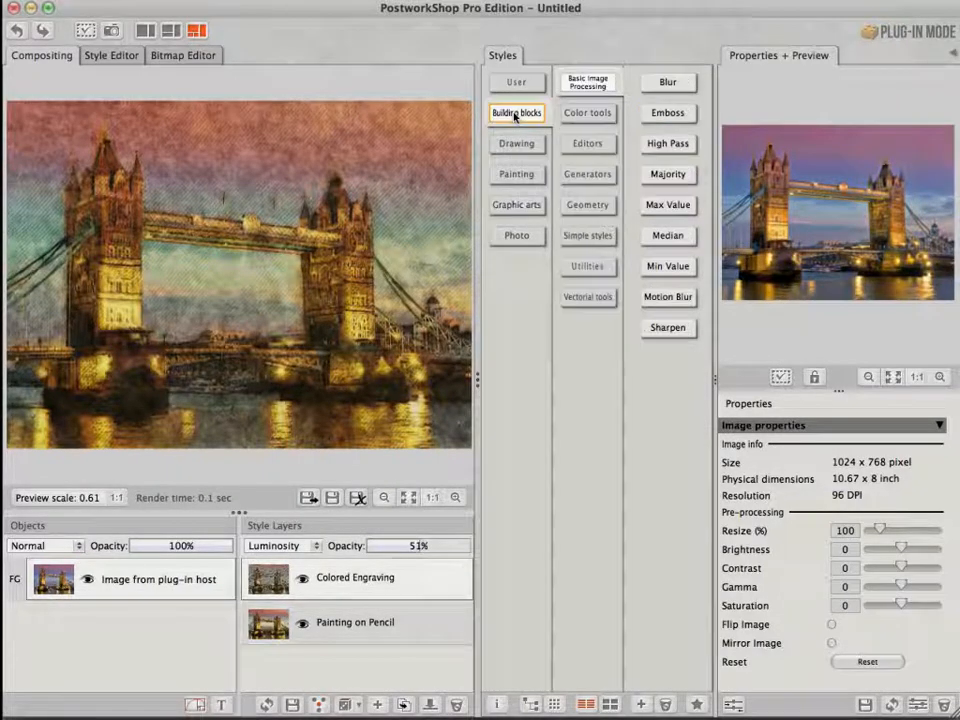
{"action": "left_click", "coordinate": [600, 114]}
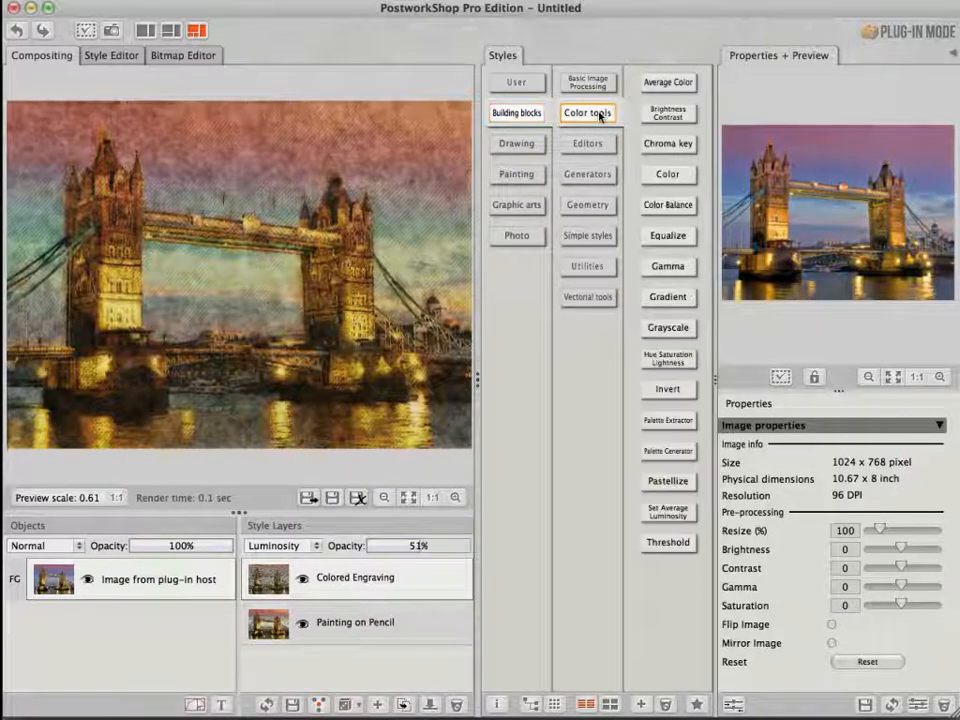
{"action": "left_click", "coordinate": [667, 115]}
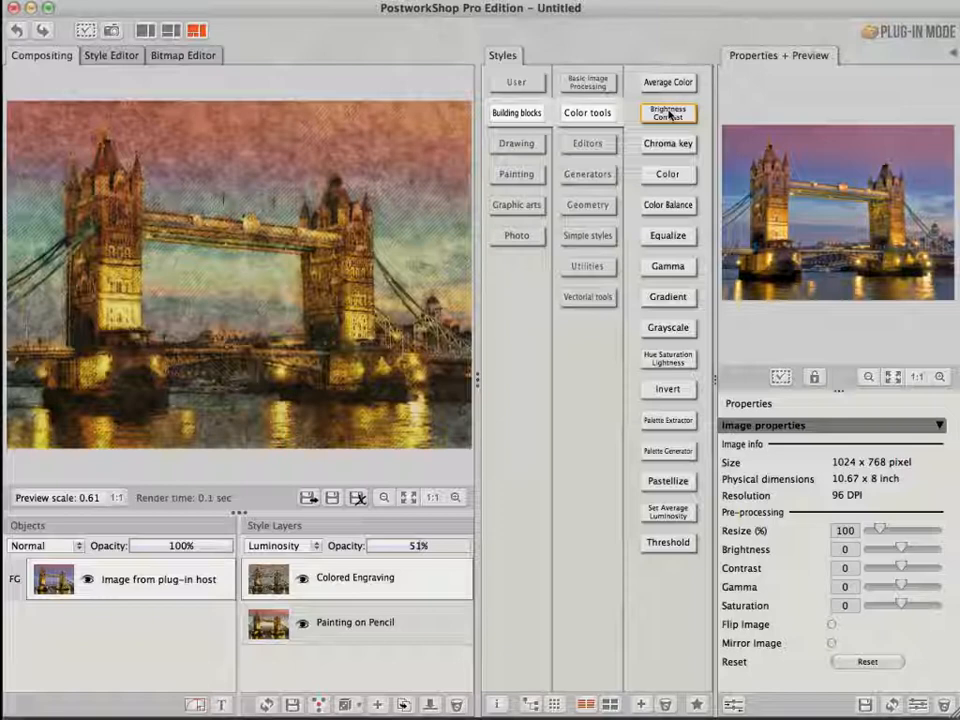
{"action": "left_click_drag", "start_coordinate": [668, 115], "coordinate": [441, 580]}
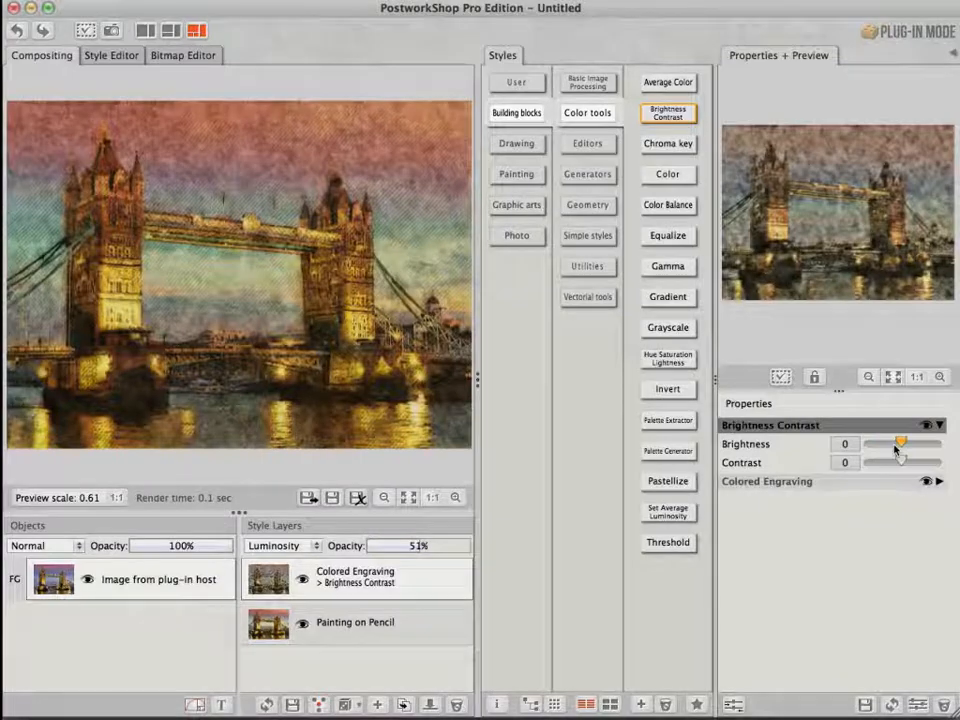
{"action": "left_click_drag", "start_coordinate": [898, 448], "coordinate": [896, 462]}
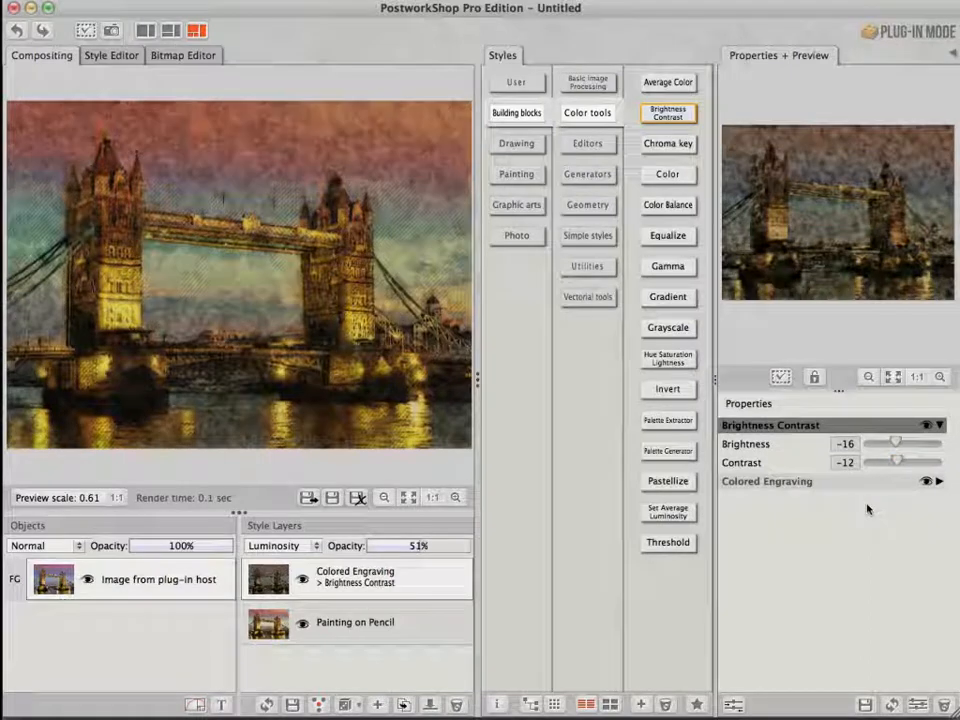
Apply the finished style result and return the image to Photoshop
{"action": "left_click", "coordinate": [135, 584]}
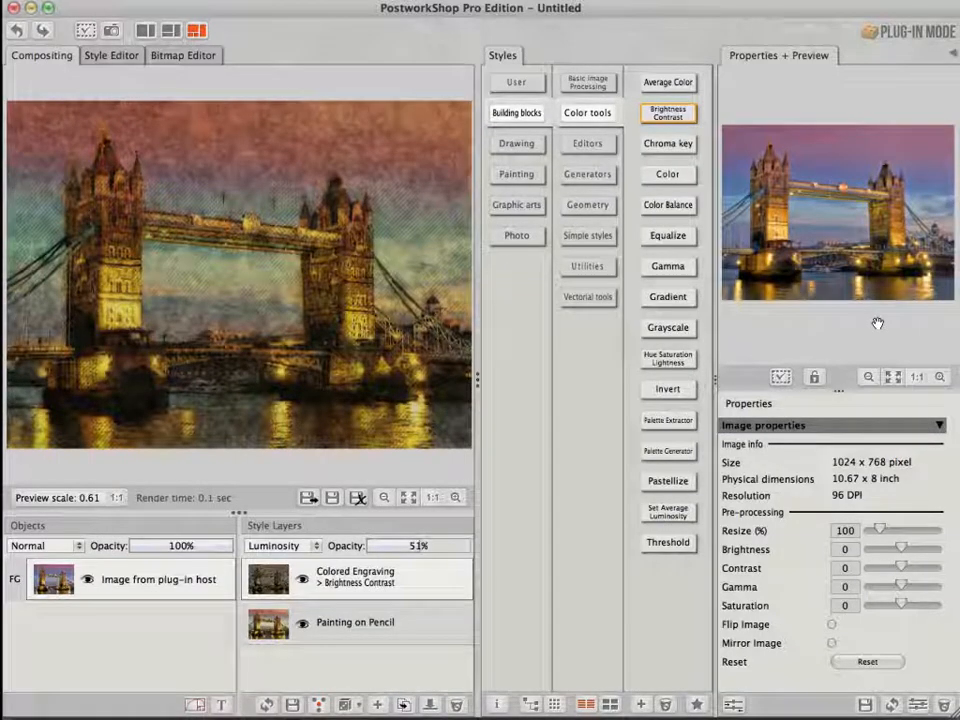
{"action": "left_click", "coordinate": [309, 497]}
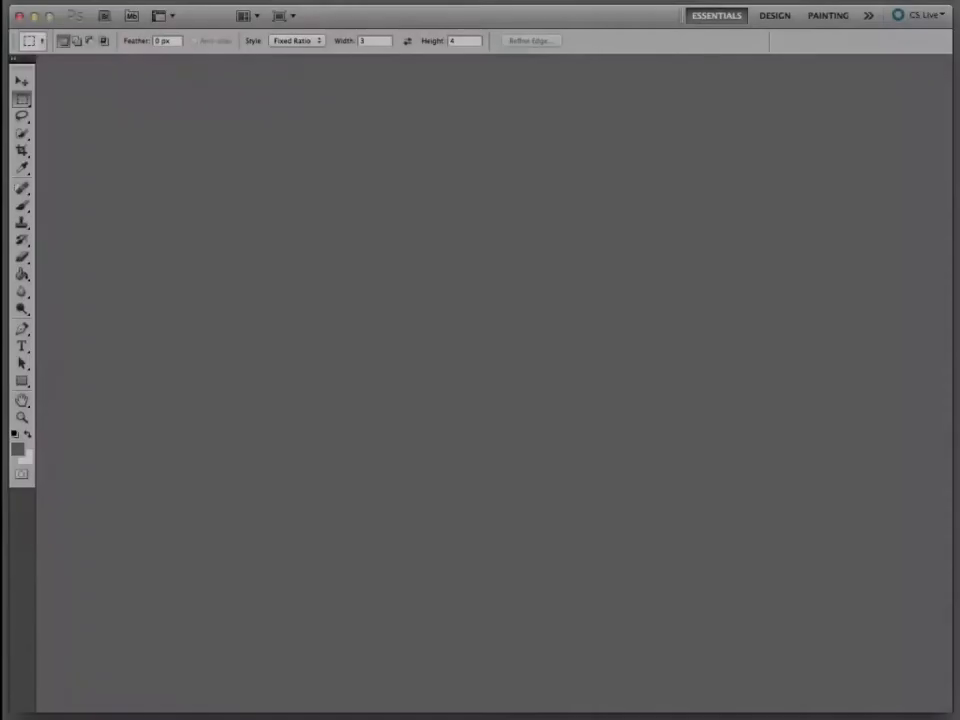
Open elderlymanwithcane.jpg from the Production Images folder
{"action": "key", "text": "super+o"}
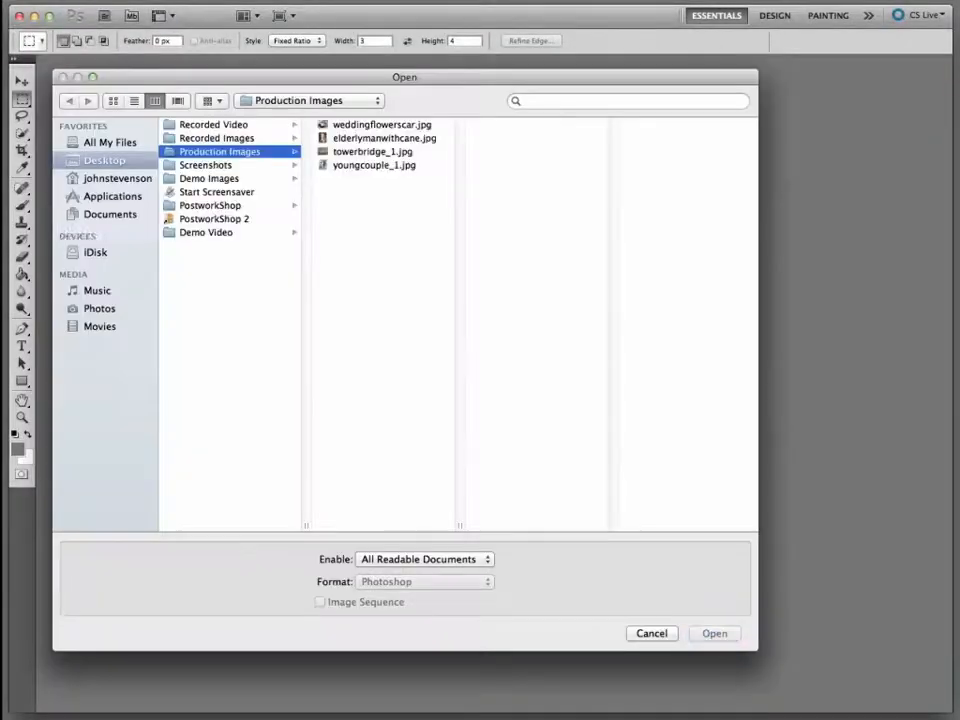
{"action": "left_click", "coordinate": [380, 139]}
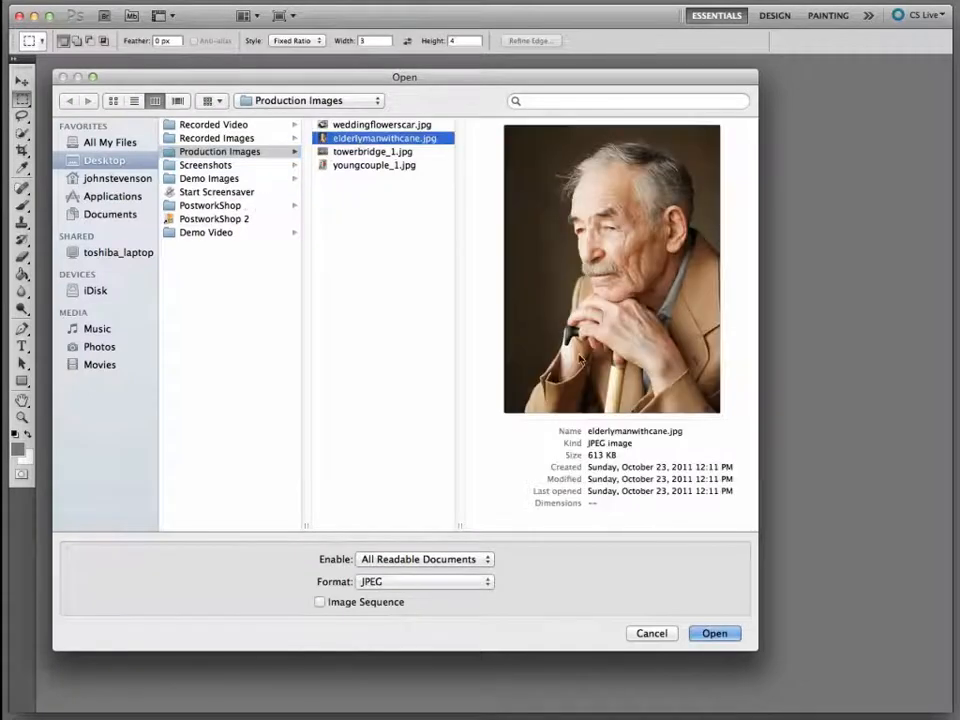
{"action": "left_click", "coordinate": [712, 633]}
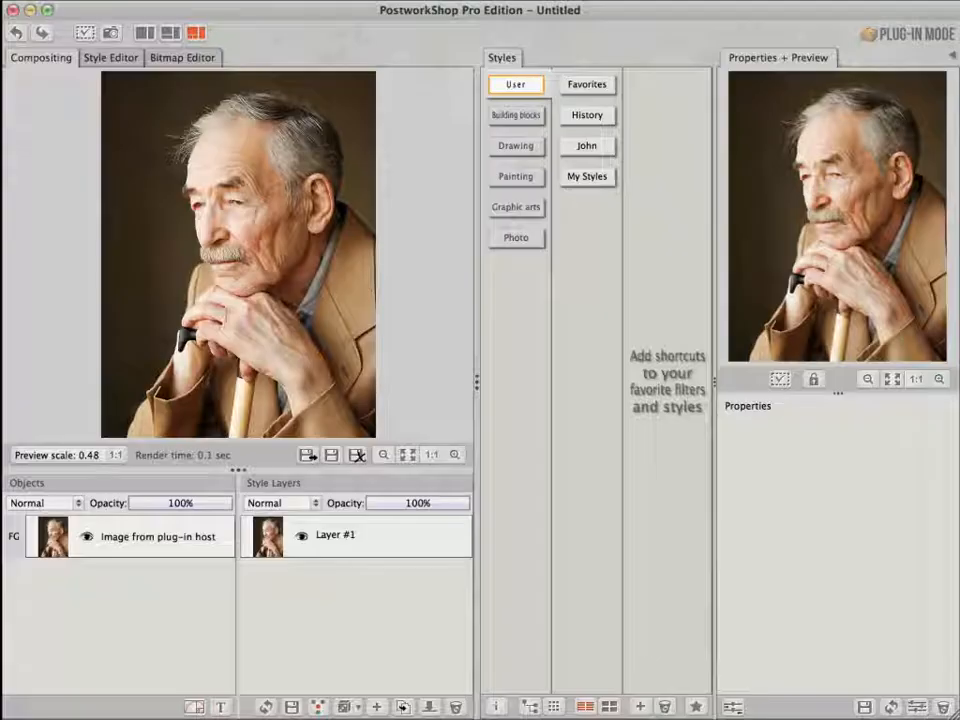
Apply the Rough Charcoal Sketch style from Drawing Charcoal styles to the portrait
{"action": "left_click", "coordinate": [518, 147]}
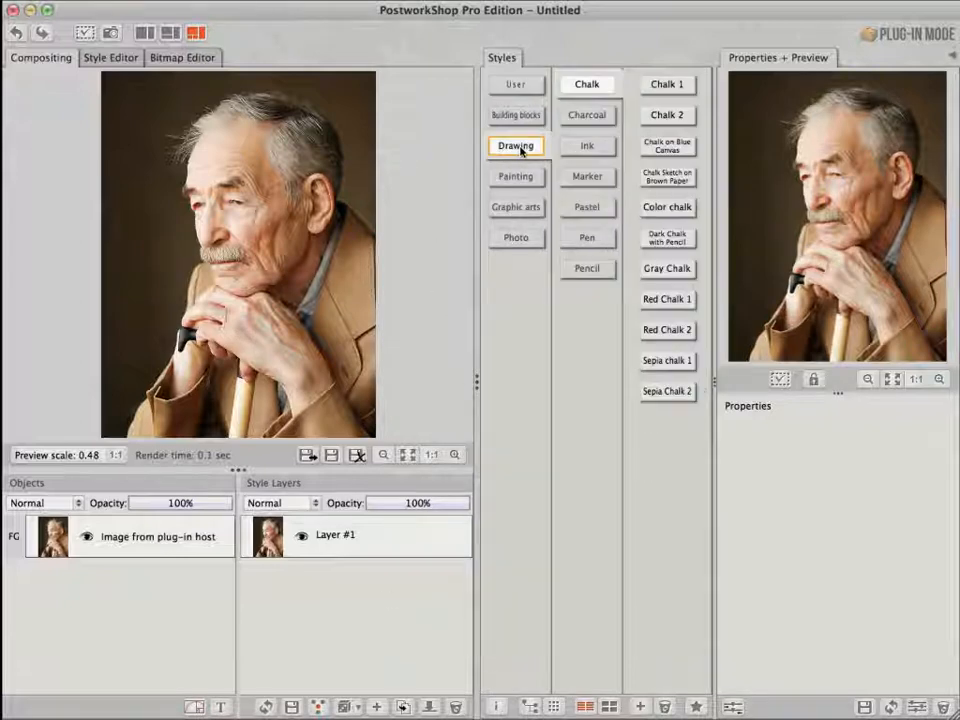
{"action": "left_click", "coordinate": [598, 117]}
{"action": "mouse_move", "coordinate": [666, 241]}
{"action": "left_mouse_down"}
{"action": "mouse_move", "coordinate": [400, 505]}
{"action": "mouse_move", "coordinate": [343, 531]}
{"action": "mouse_move", "coordinate": [353, 537]}
{"action": "left_mouse_up"}
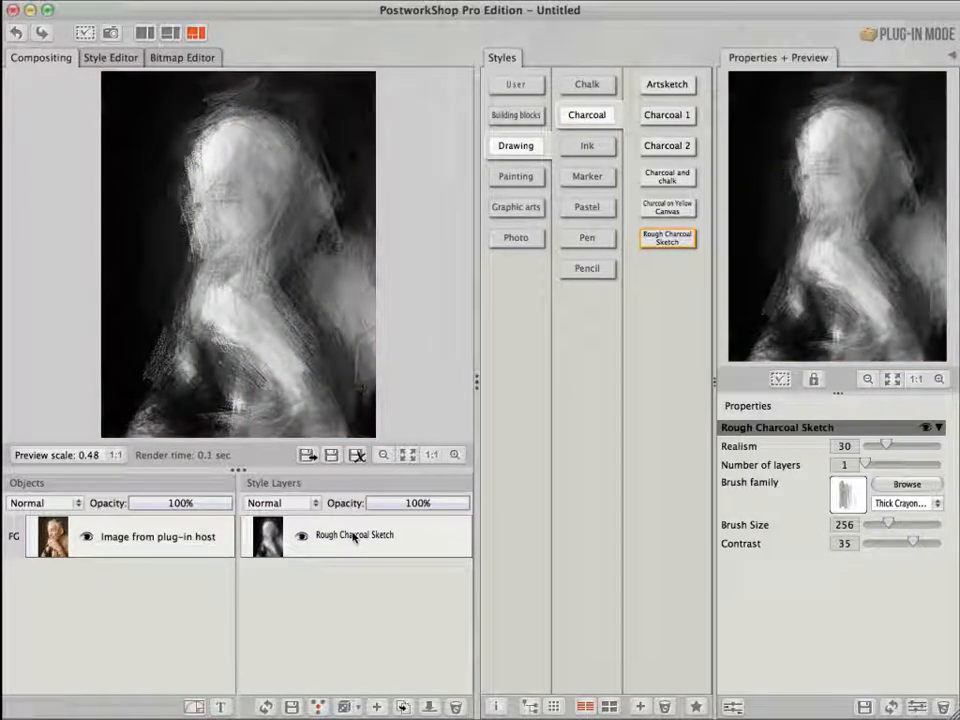
Add Charcoal and chalk as a layer above Rough Charcoal Sketch and set its blend mode to Darken
{"action": "left_click_drag", "start_coordinate": [676, 178], "coordinate": [343, 520]}
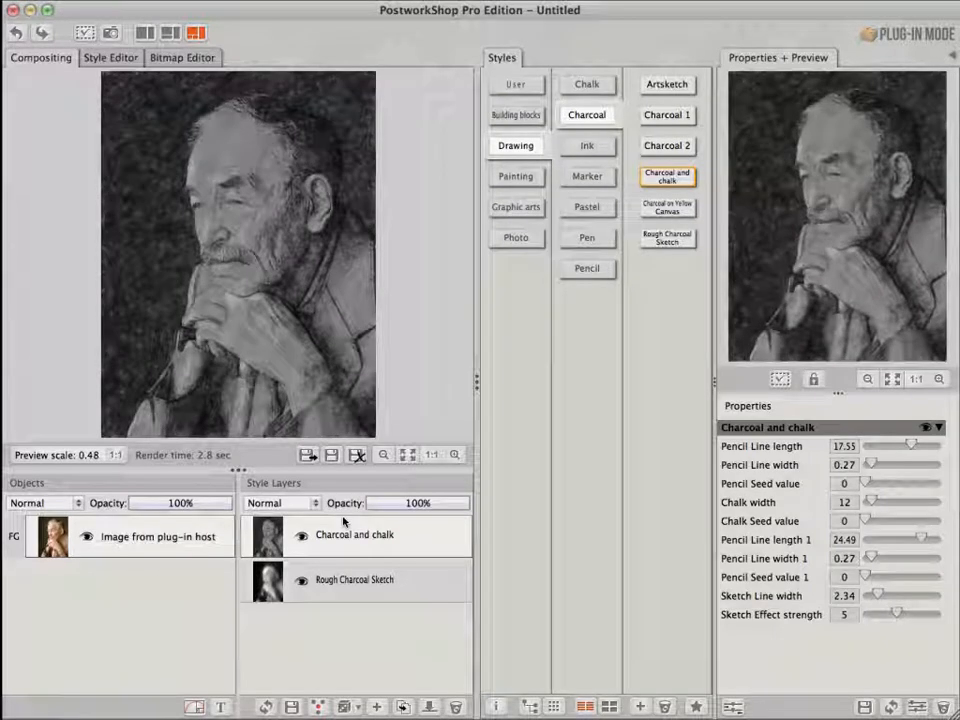
{"action": "left_click", "coordinate": [315, 503]}
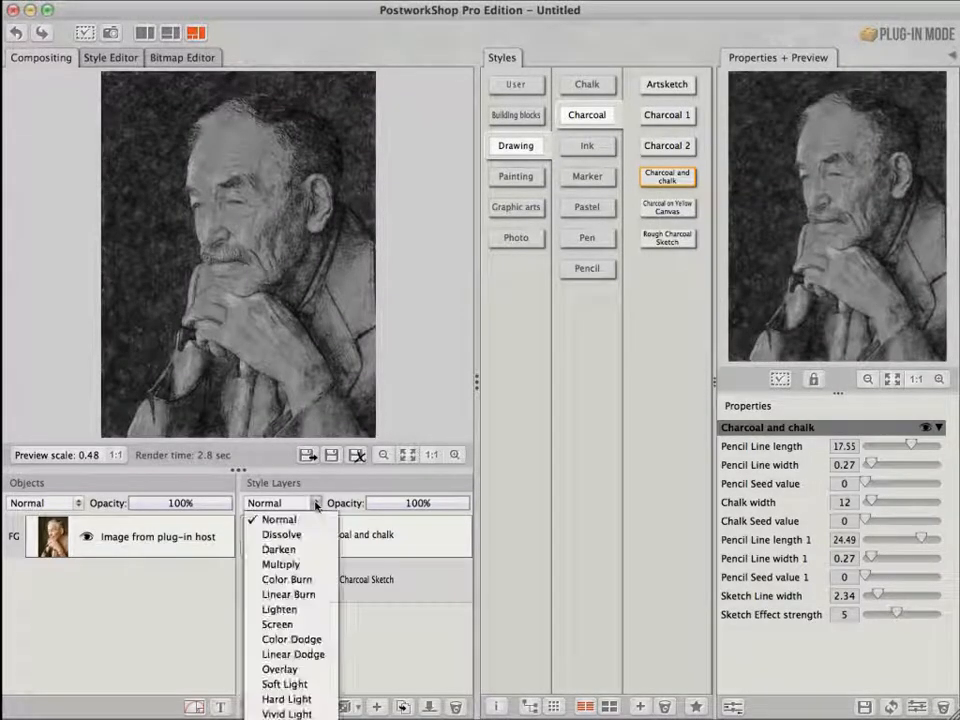
{"action": "left_click", "coordinate": [280, 549]}
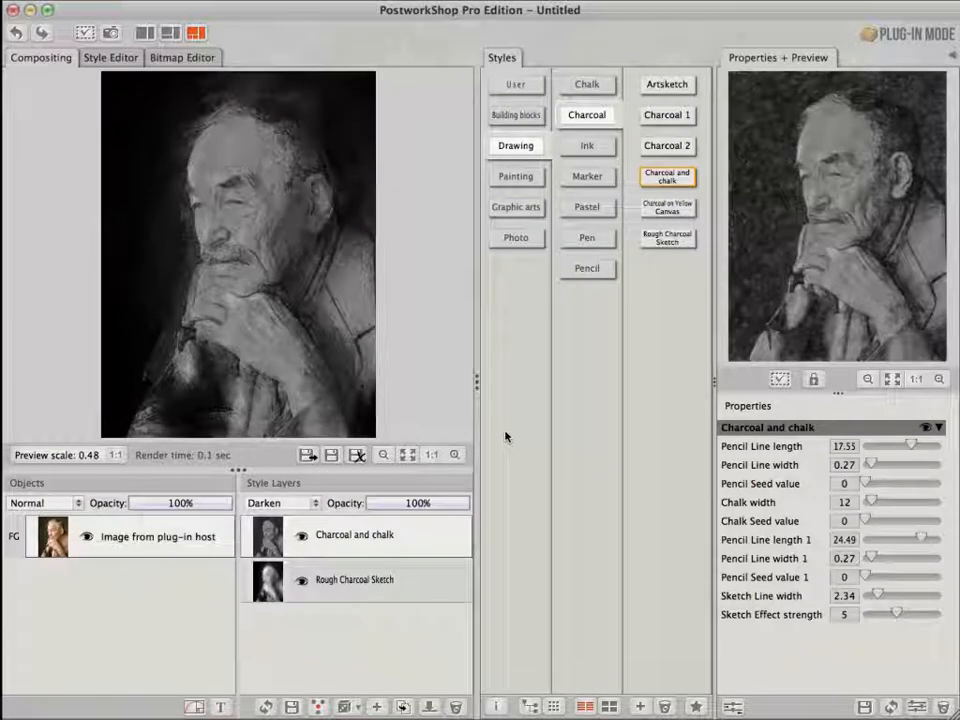
Add Classic Drawing 1 from the Drawing Pencil styles as a new top style layer
{"action": "left_click", "coordinate": [210, 524]}
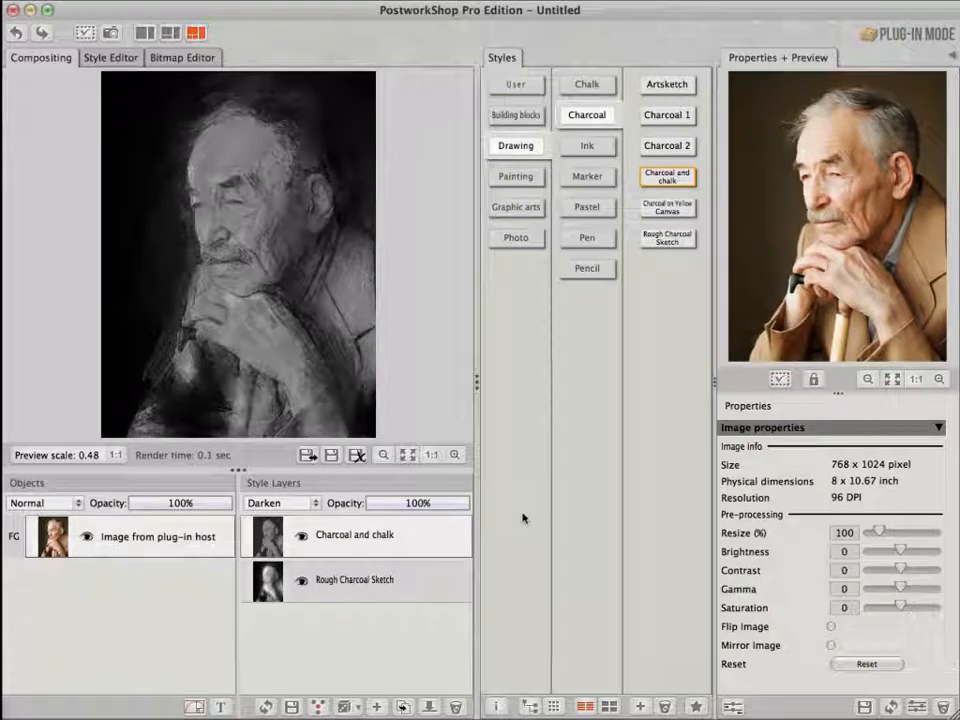
{"action": "left_click", "coordinate": [589, 269]}
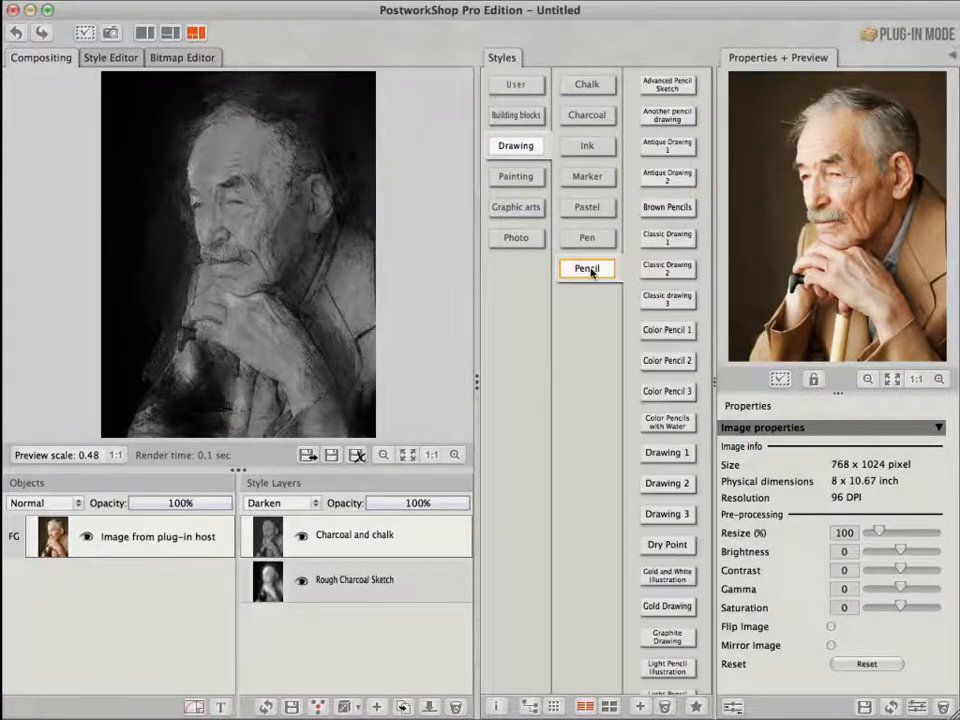
{"action": "mouse_move", "coordinate": [669, 240]}
{"action": "left_mouse_down"}
{"action": "mouse_move", "coordinate": [672, 212]}
{"action": "mouse_move", "coordinate": [493, 357]}
{"action": "mouse_move", "coordinate": [349, 446]}
{"action": "mouse_move", "coordinate": [345, 520]}
{"action": "left_mouse_up"}
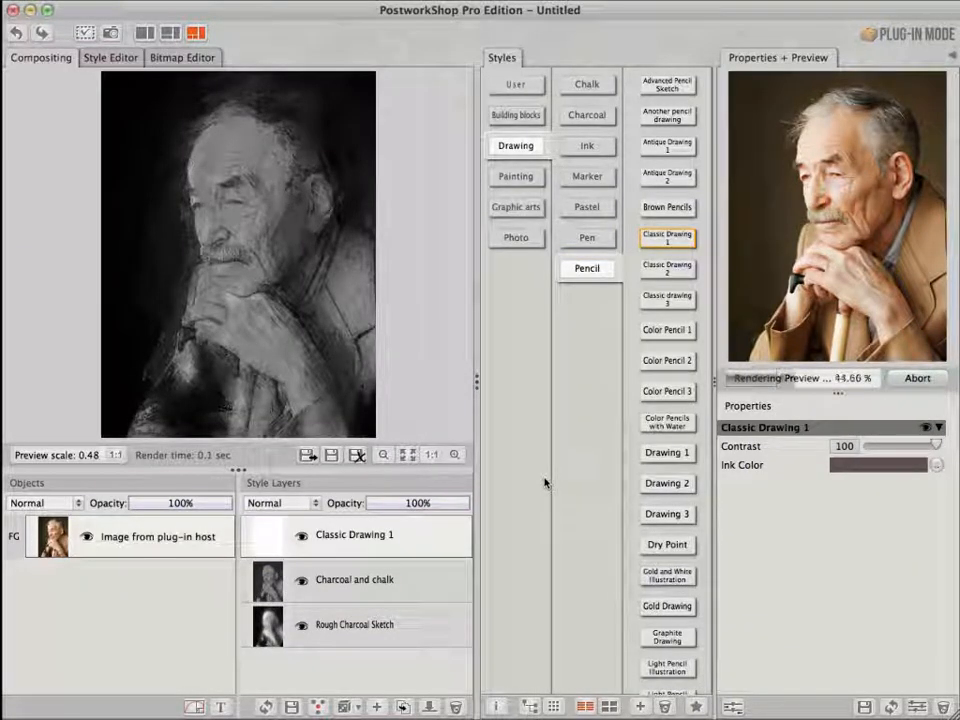
Set Classic Drawing 1's ink color to black and its layer blend mode to Hard Light
{"action": "left_click", "coordinate": [936, 465]}
{"action": "left_click", "coordinate": [306, 412]}
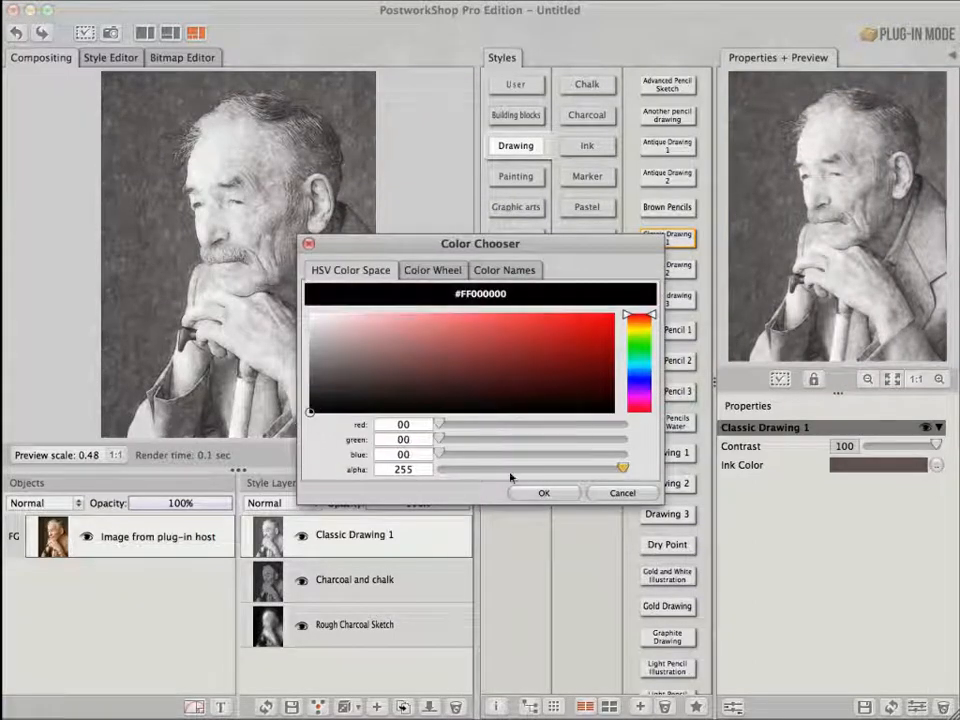
{"action": "left_click", "coordinate": [548, 495]}
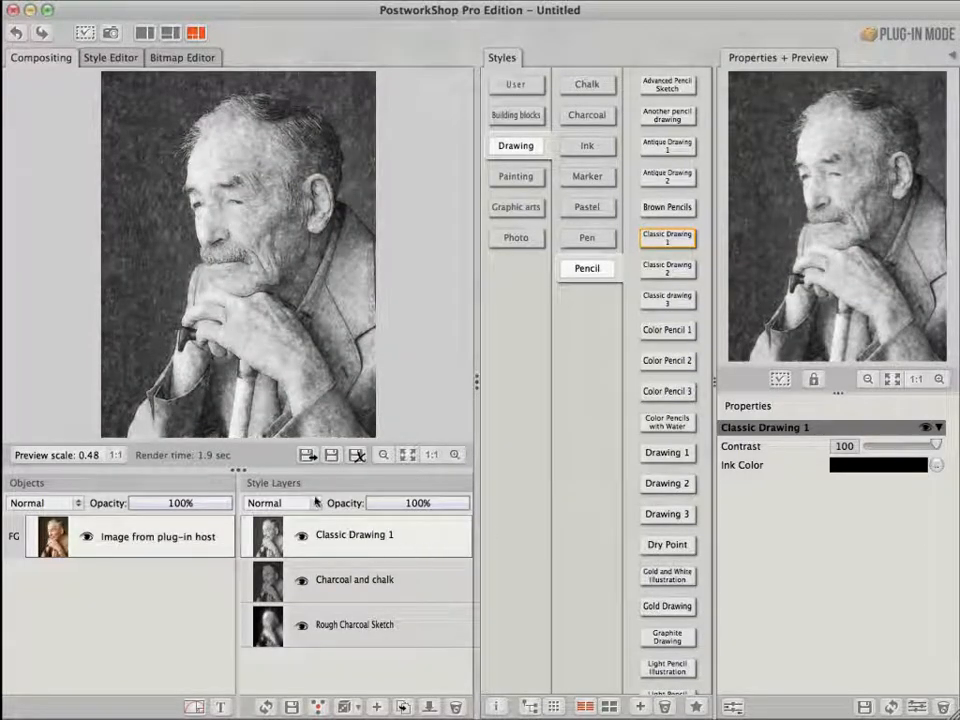
{"action": "left_click", "coordinate": [281, 503]}
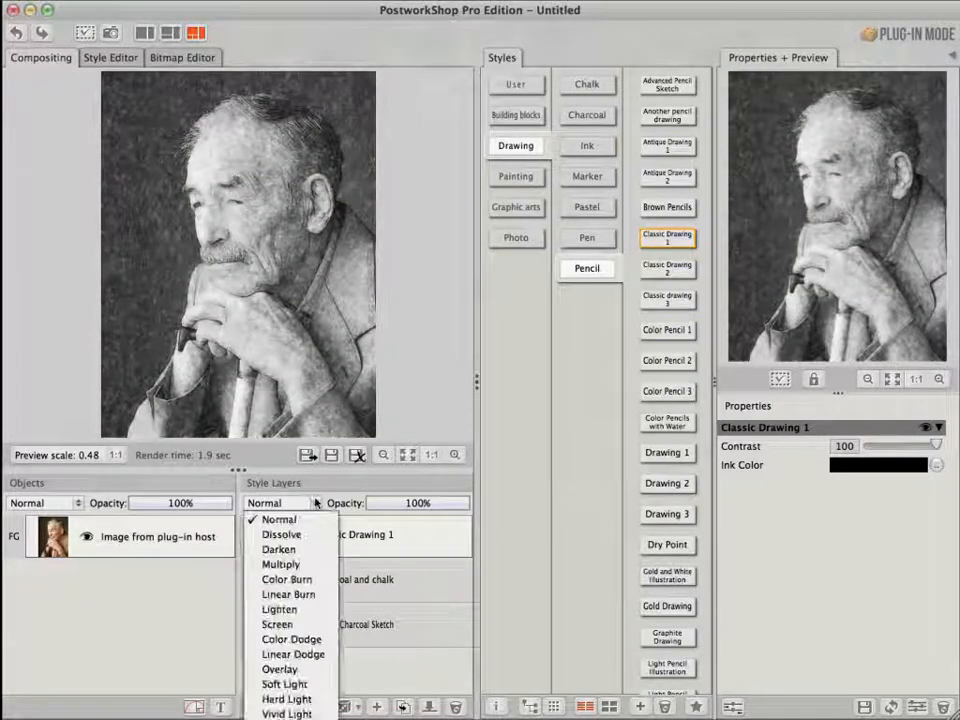
{"action": "left_click", "coordinate": [286, 699]}
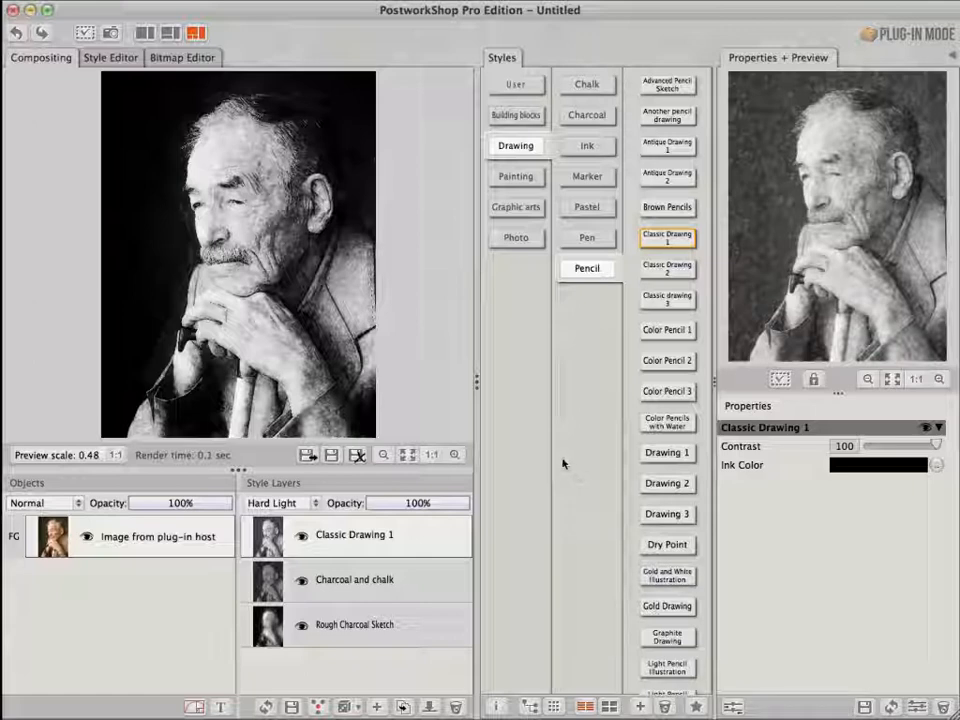
Add Drawing 1 from the Pencil styles as a new top layer with Soft Light blend mode
{"action": "left_click", "coordinate": [664, 454]}
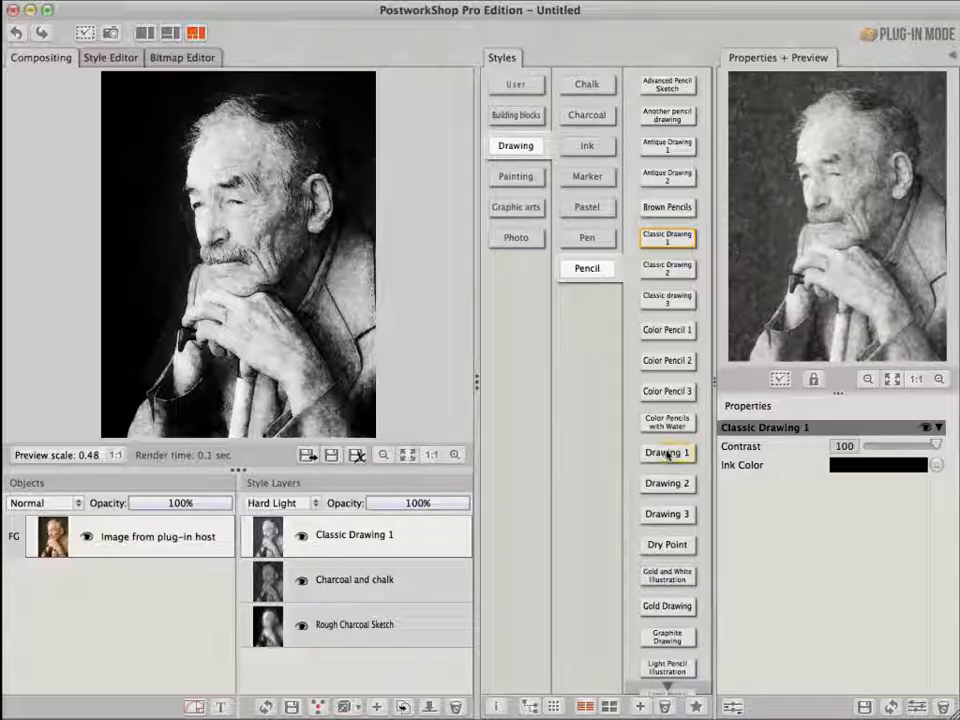
{"action": "left_click_drag", "start_coordinate": [370, 500], "coordinate": [360, 512]}
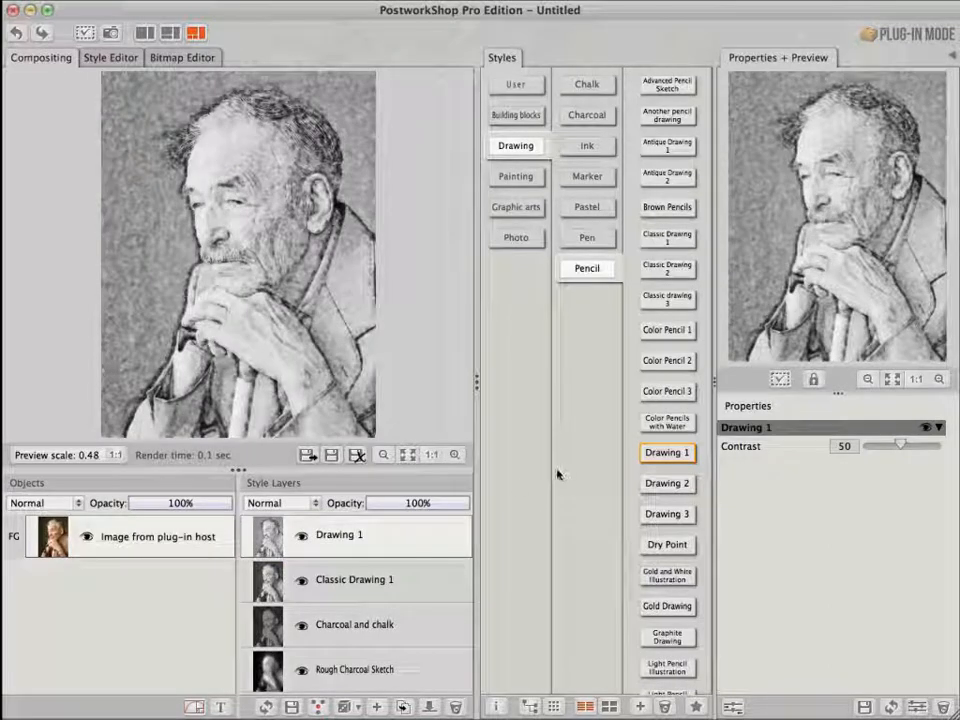
{"action": "left_click", "coordinate": [316, 504]}
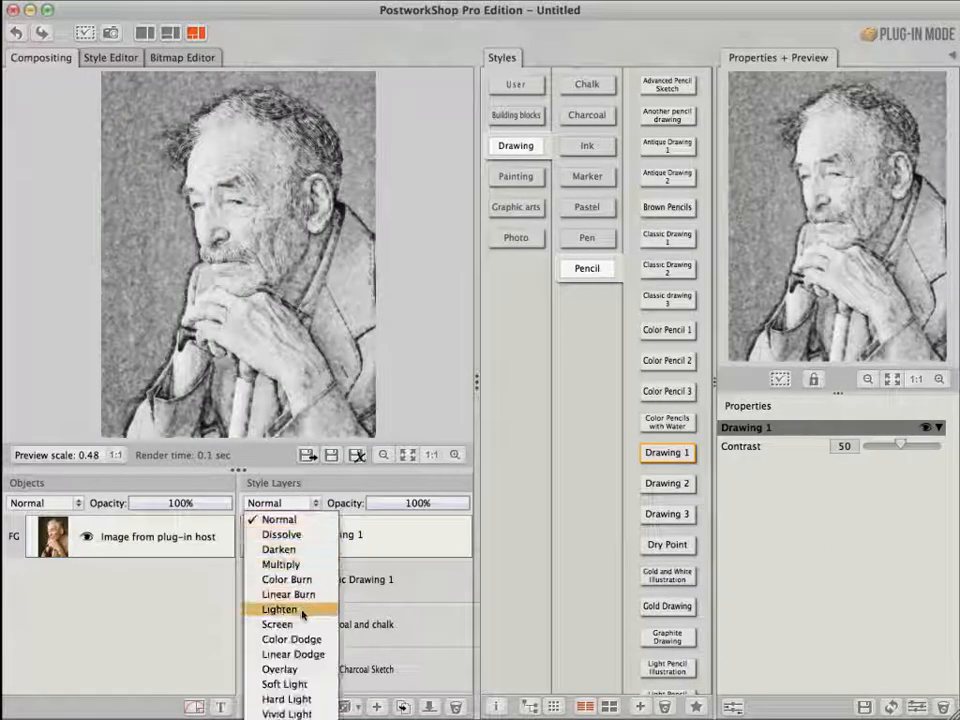
{"action": "left_click", "coordinate": [286, 684]}
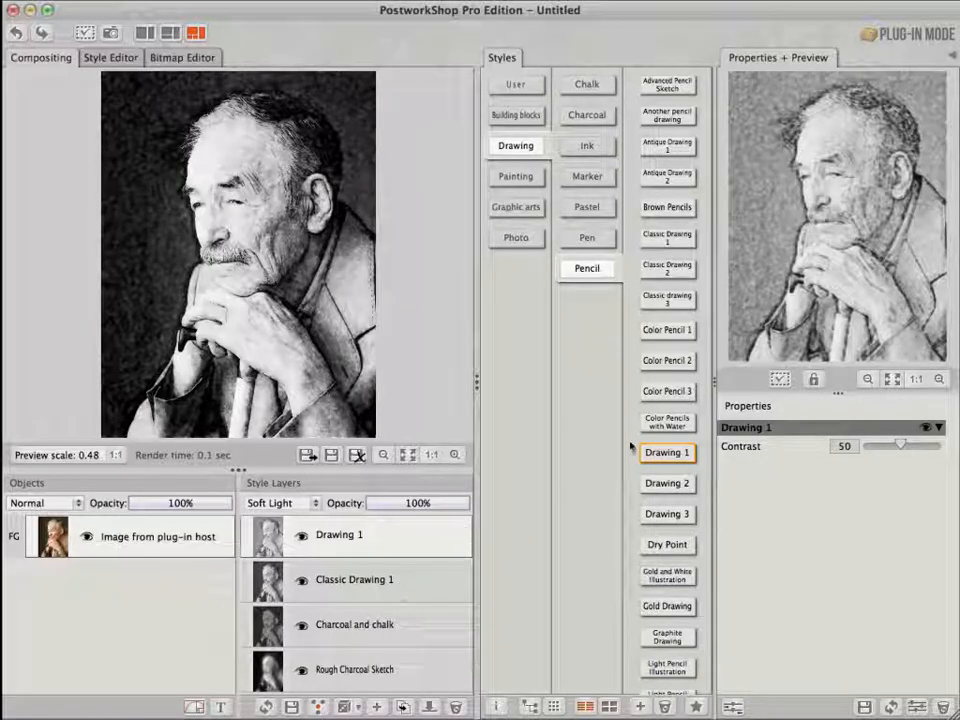
{"action": "left_click", "coordinate": [377, 580]}
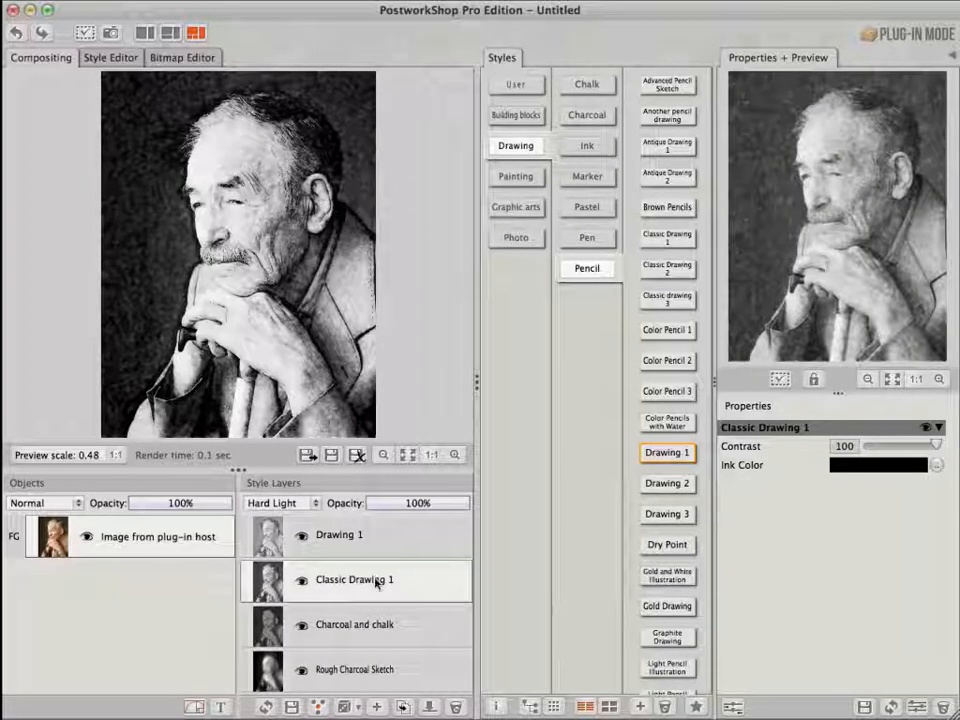
Apply the Invert color tool from the Building blocks styles onto the Charcoal and chalk layer
{"action": "left_click", "coordinate": [372, 625]}
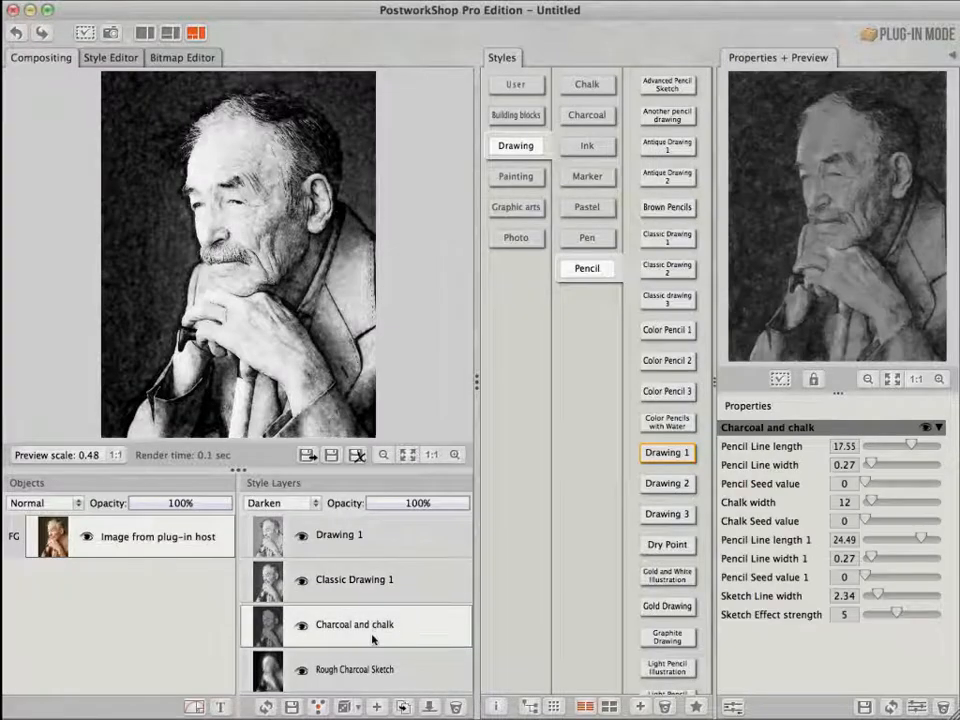
{"action": "left_click", "coordinate": [371, 672]}
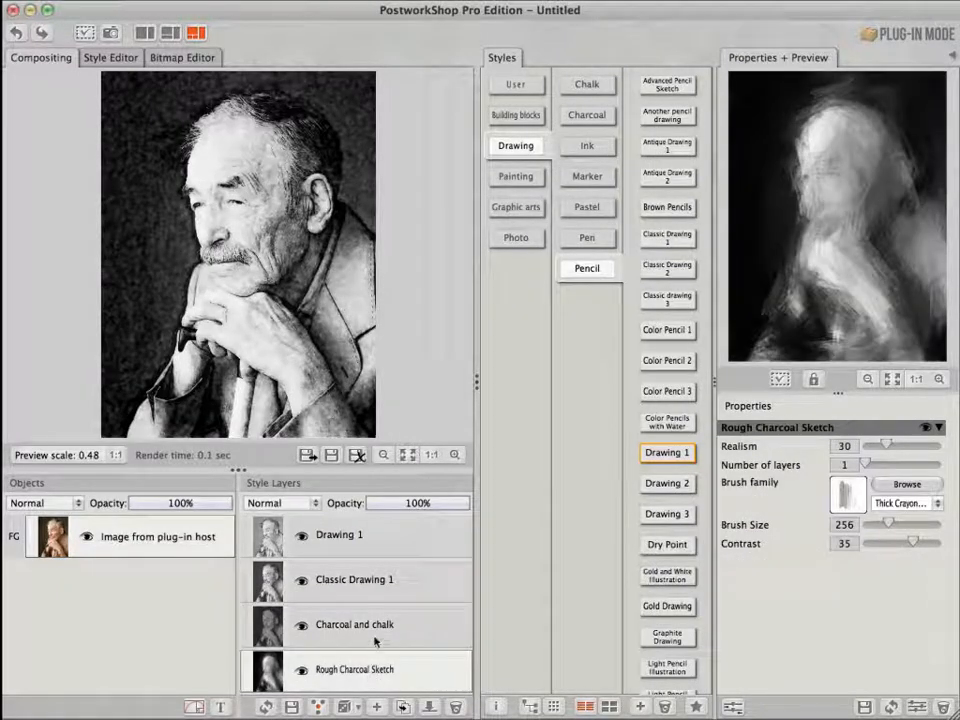
{"action": "left_click", "coordinate": [378, 630]}
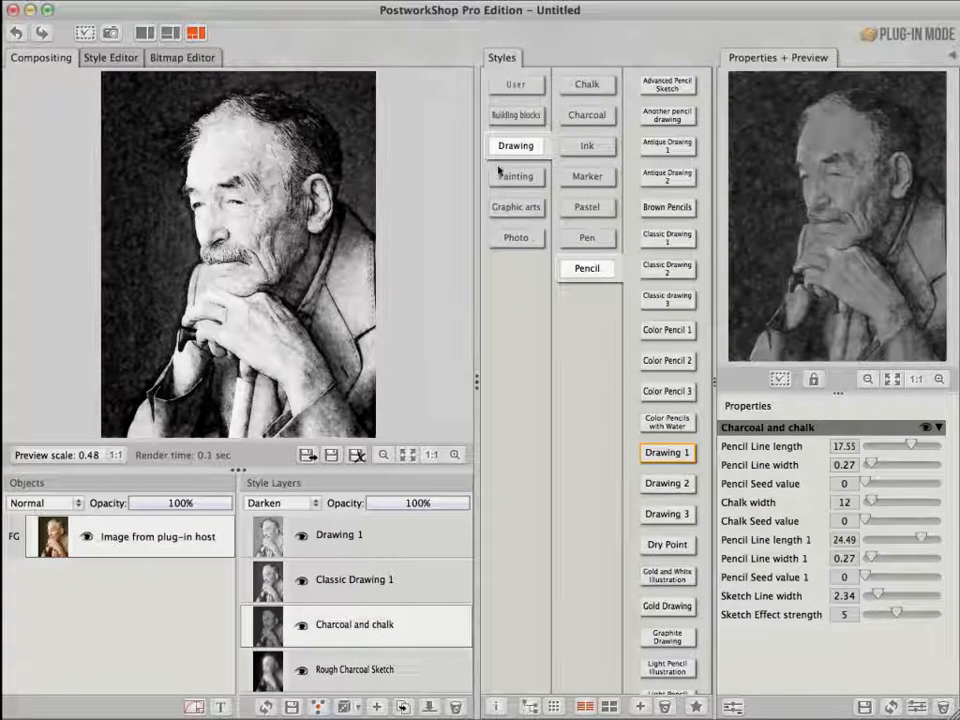
{"action": "left_click", "coordinate": [517, 117]}
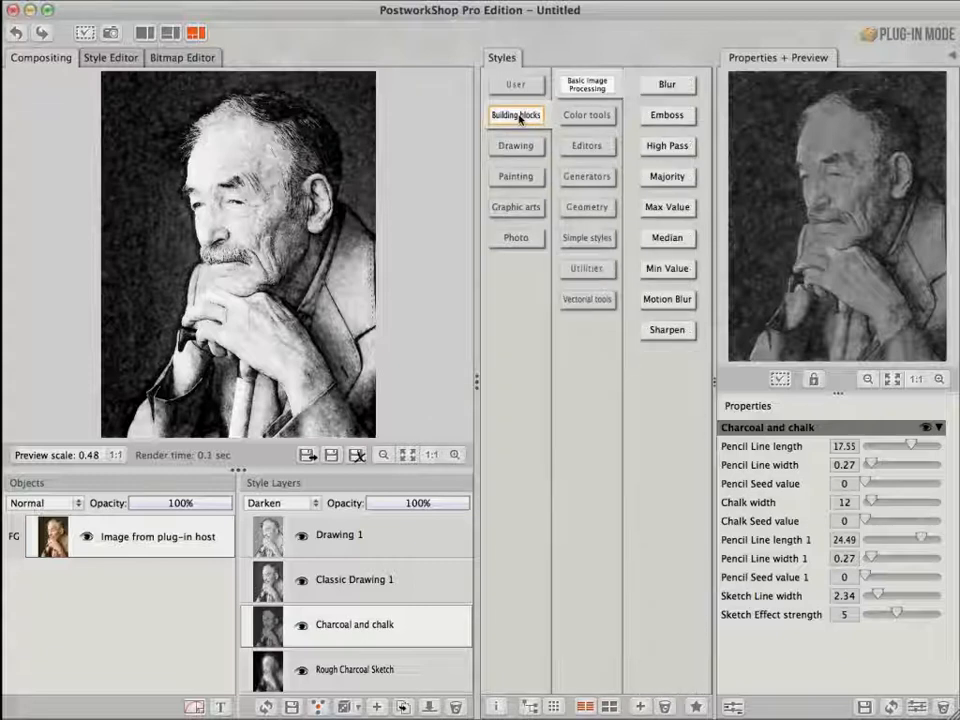
{"action": "left_click", "coordinate": [584, 115]}
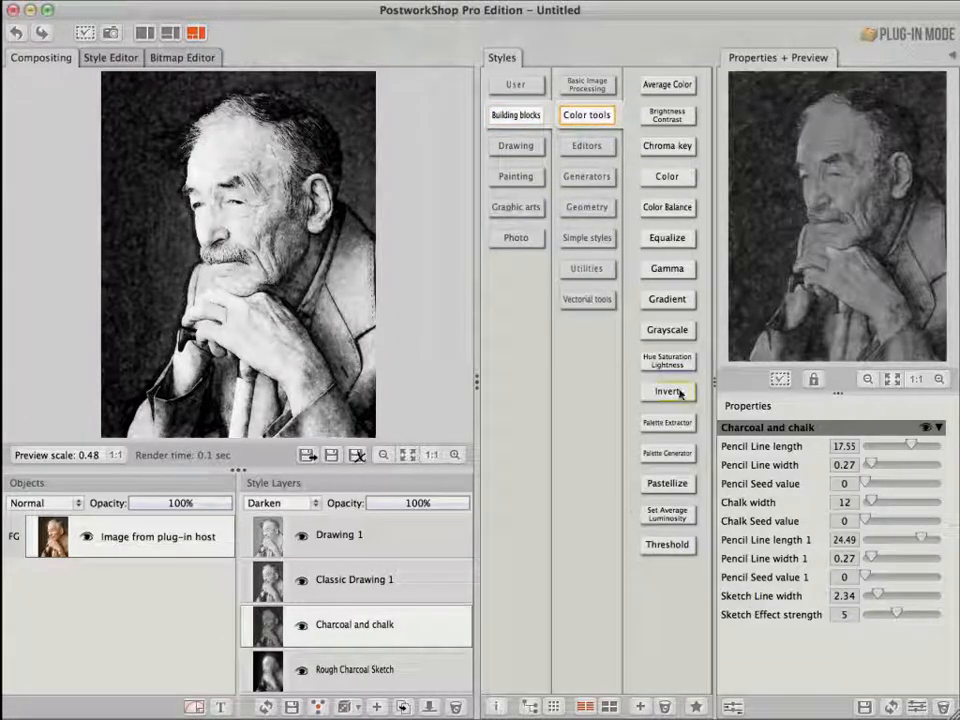
{"action": "left_click_drag", "start_coordinate": [681, 394], "coordinate": [270, 625]}
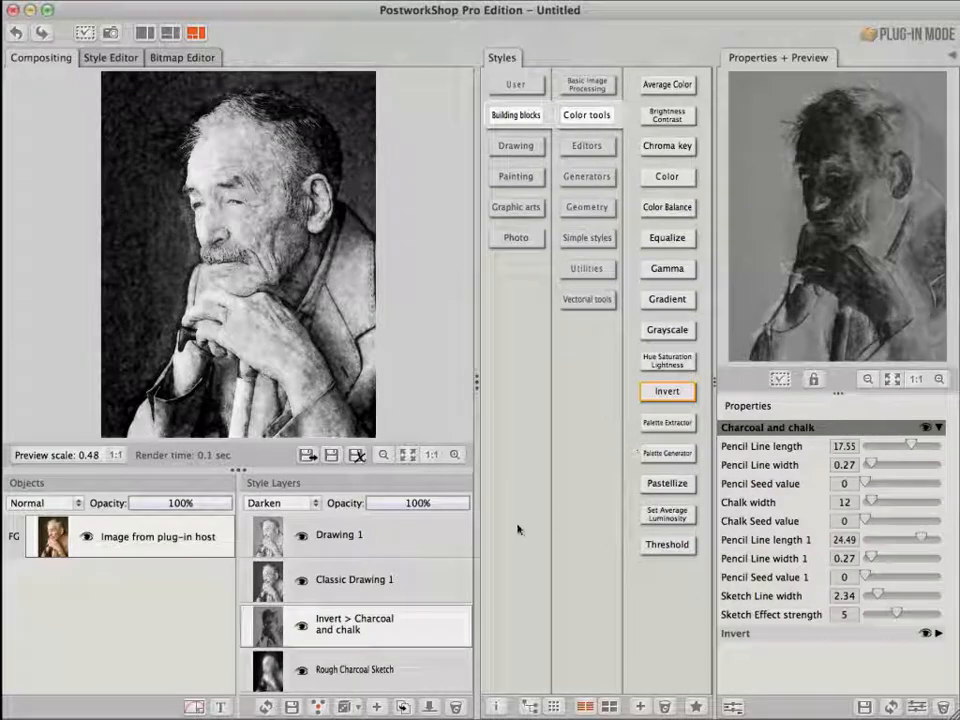
Set the Invert > Charcoal and chalk layer's opacity to 73% and the Drawing 1 layer's opacity to 64%
{"action": "left_click", "coordinate": [442, 506]}
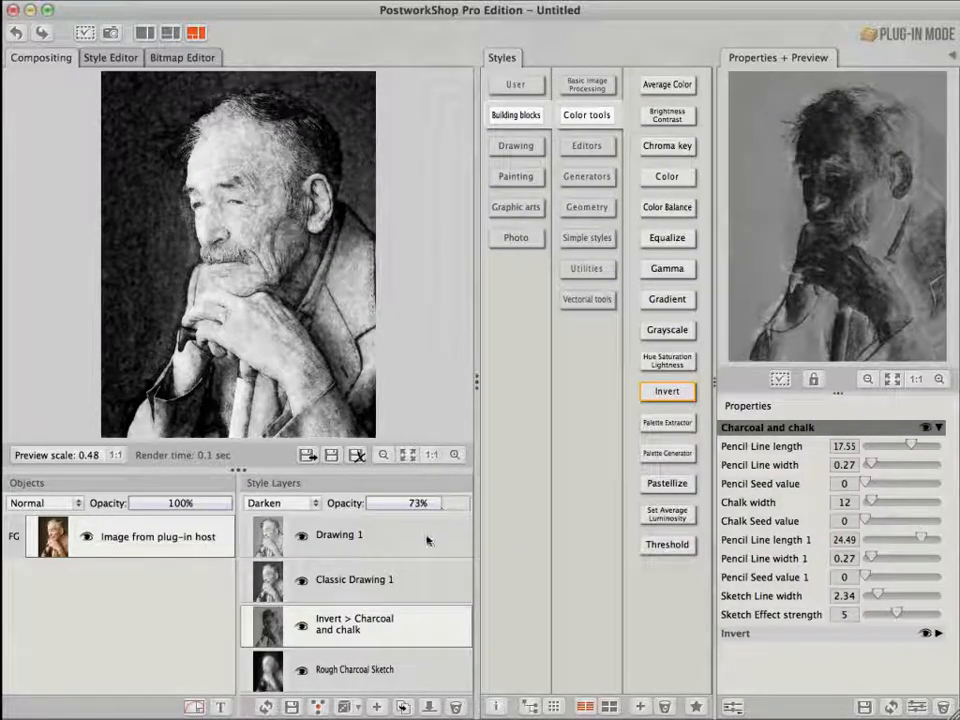
{"action": "left_click", "coordinate": [427, 538]}
{"action": "left_click", "coordinate": [433, 506]}
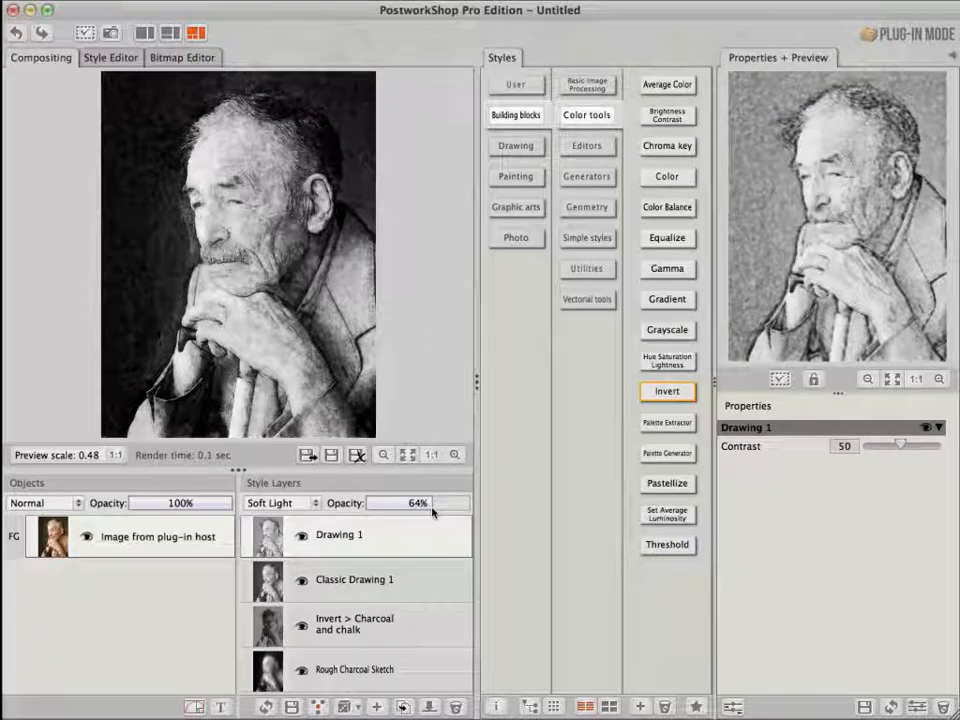
Select the source image object and start rendering the final composited image
{"action": "left_click", "coordinate": [214, 540]}
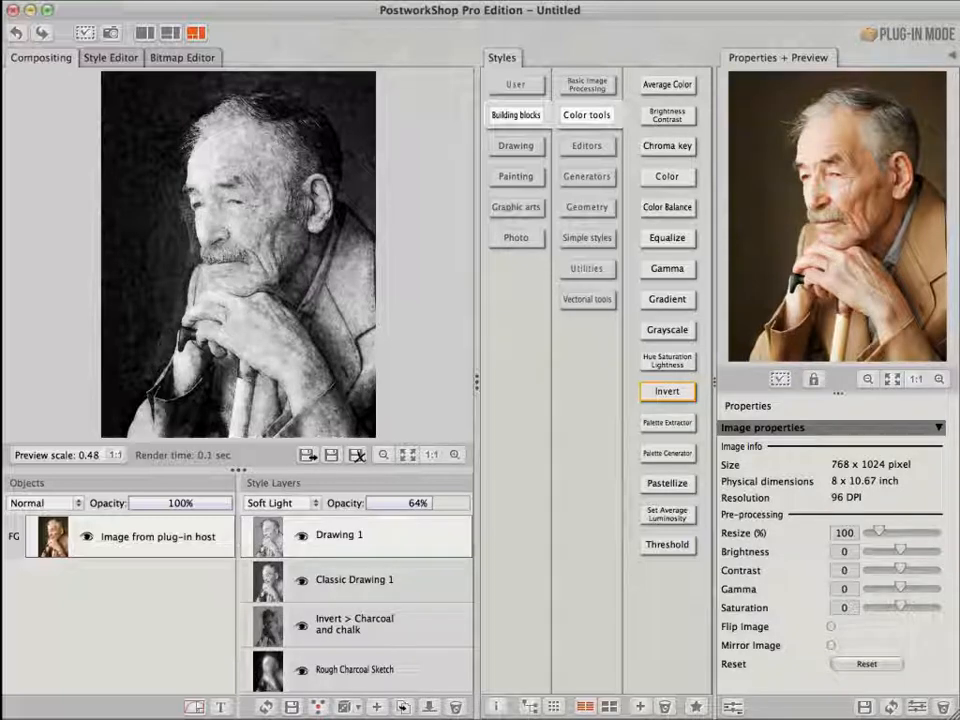
{"action": "left_click", "coordinate": [307, 454]}
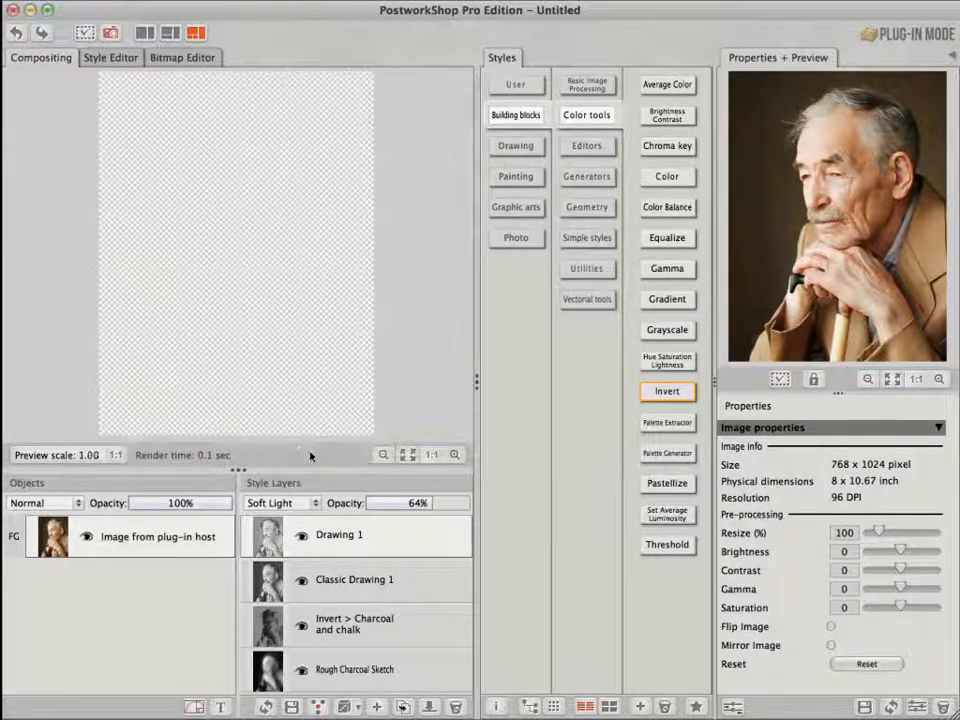